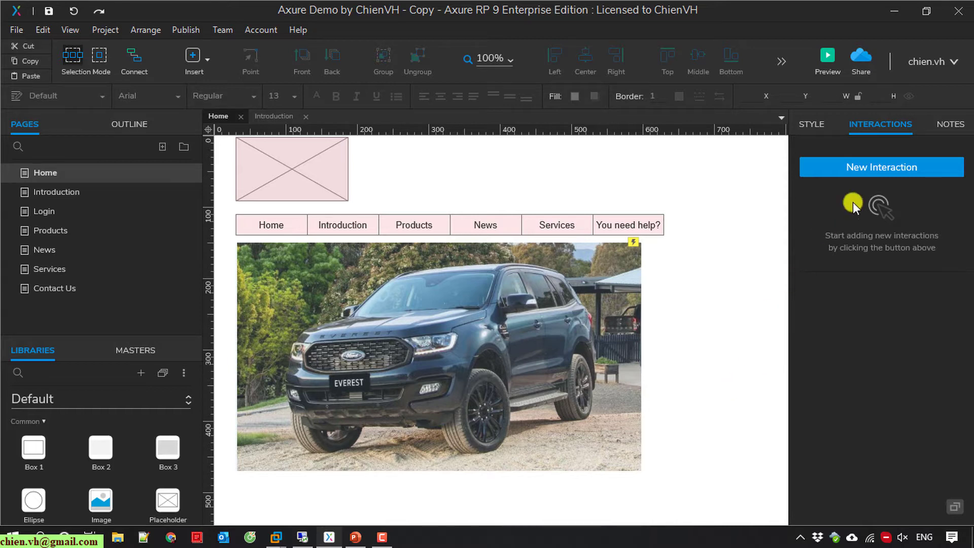
Log out of the Axure account, then log back in by entering the account password.
left_click(950, 63)
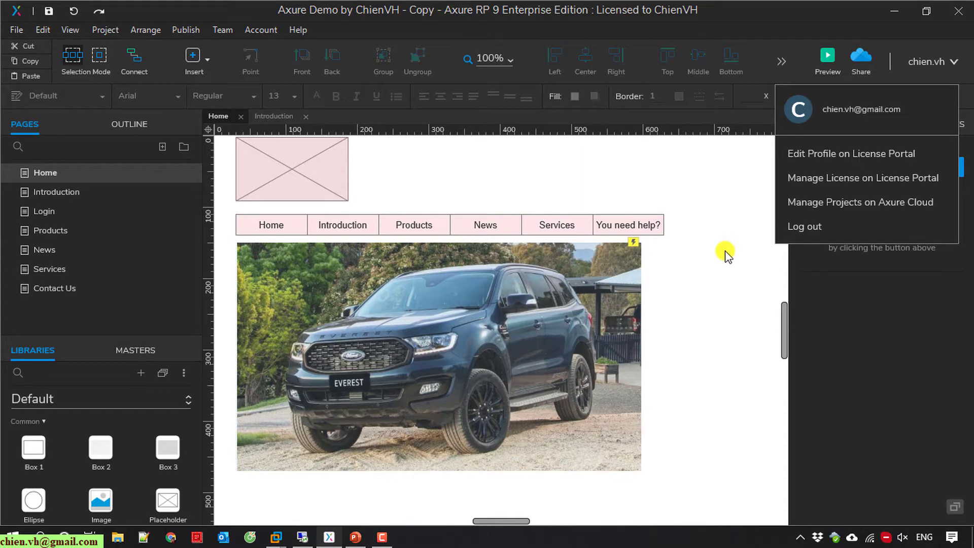
left_click(814, 225)
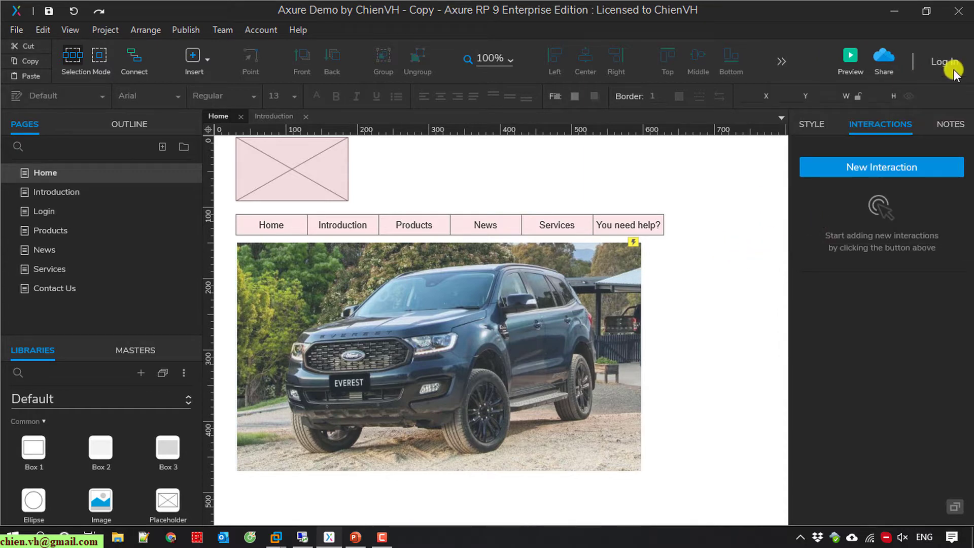
left_click(941, 61)
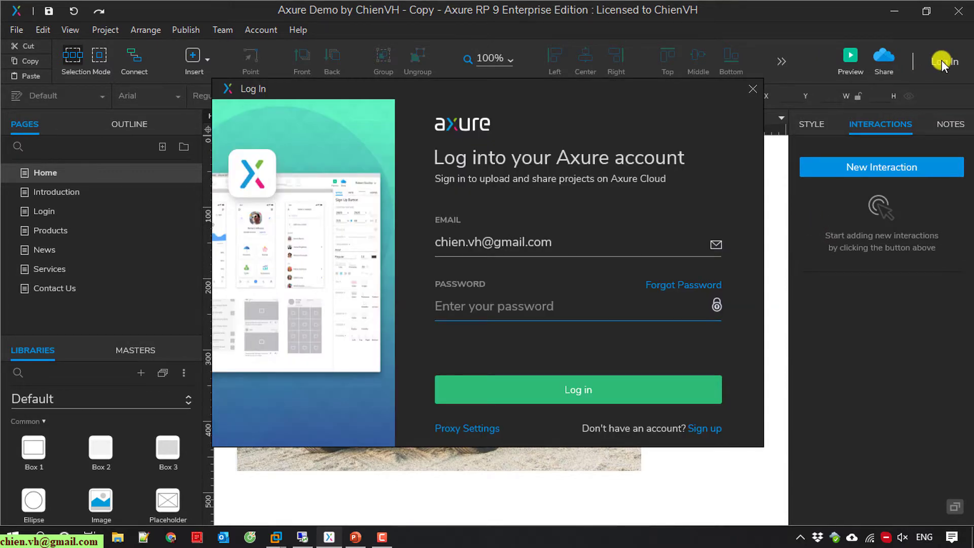
left_click(708, 429)
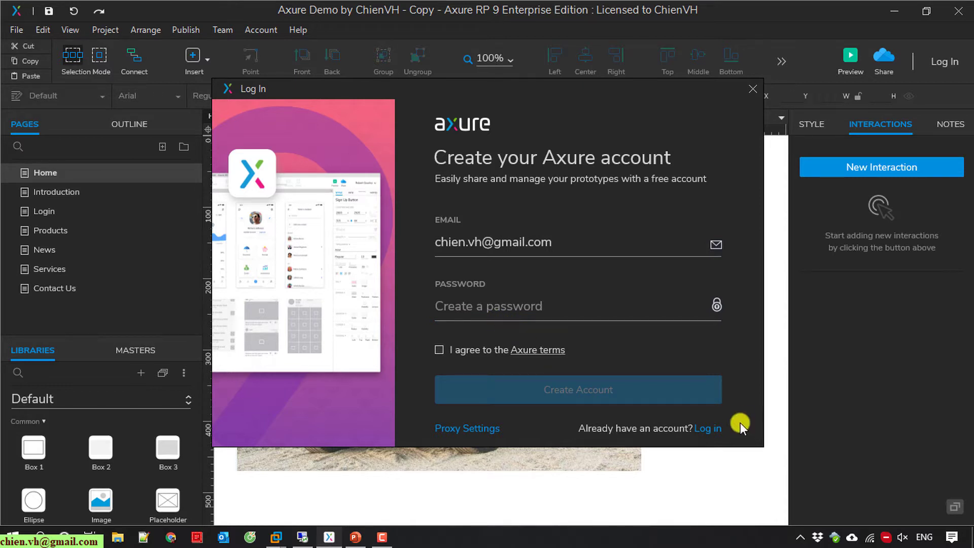
left_click(708, 429)
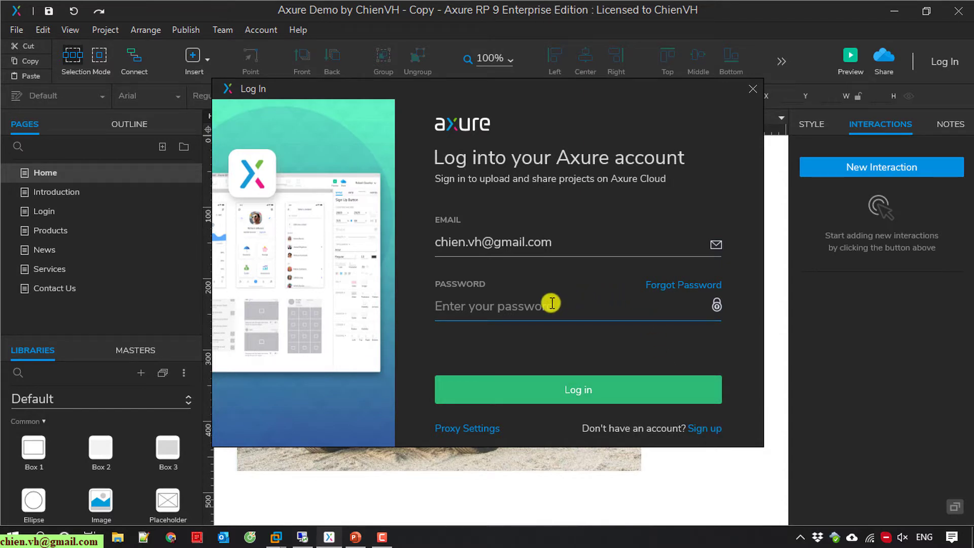
type("*********")
left_click(598, 388)
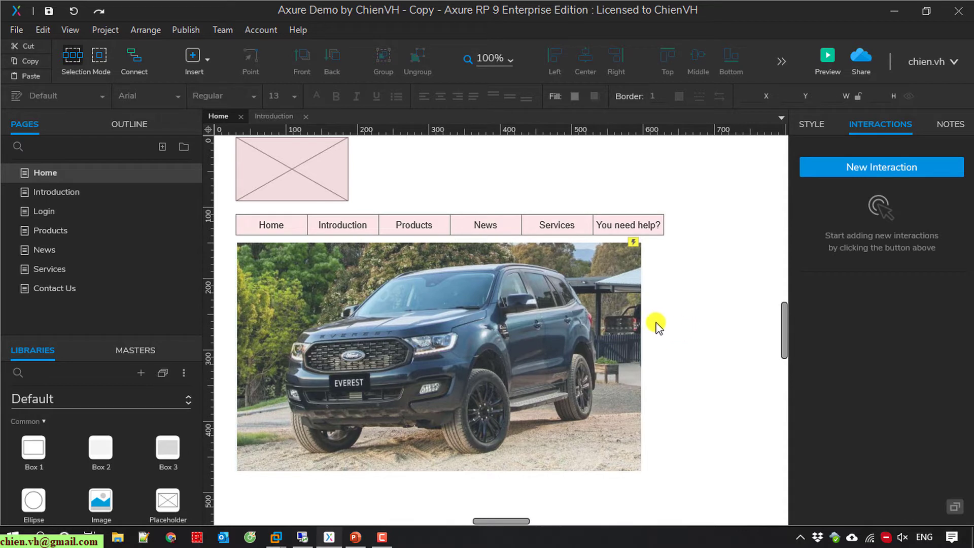
Start a team project from the current file named 'Axure Demo by ChienVH - Cloud'.
left_click(220, 30)
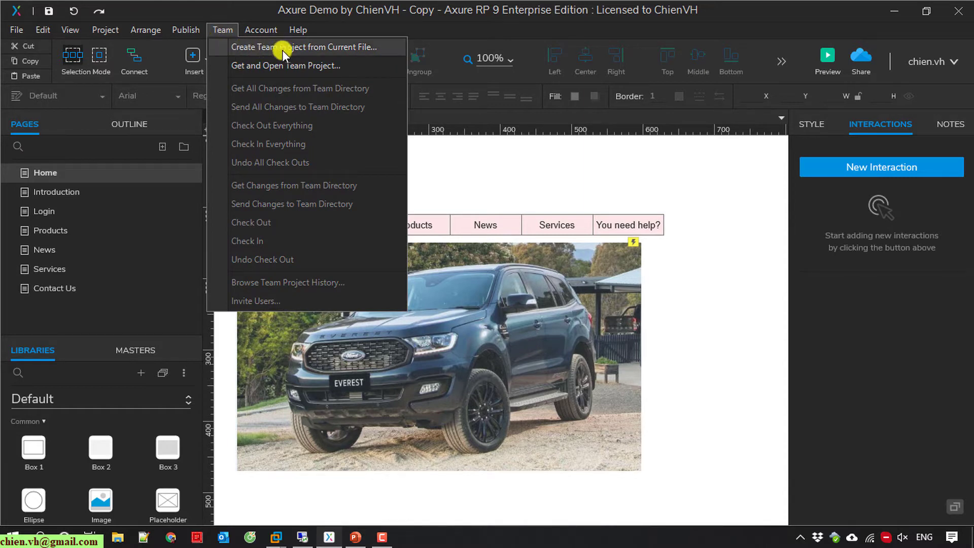
left_click(343, 46)
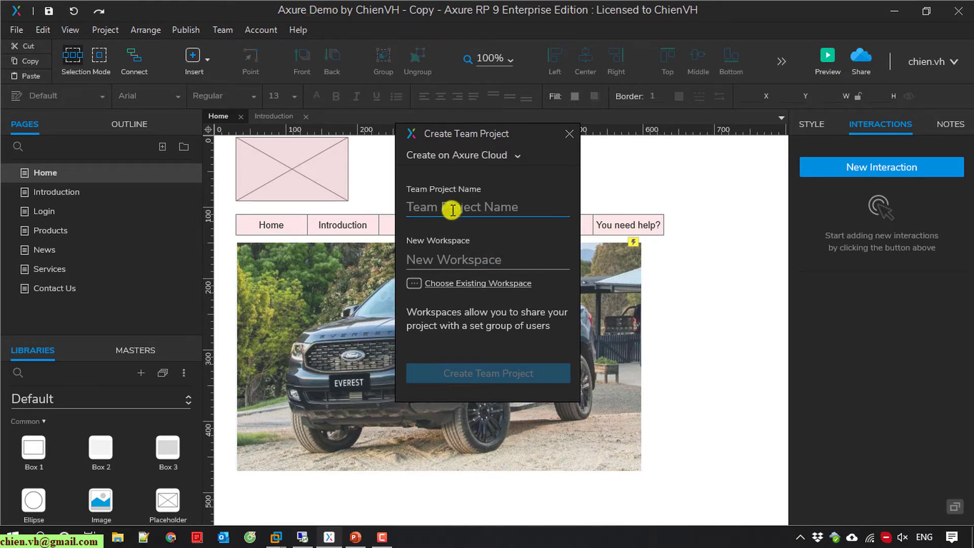
left_click(516, 212)
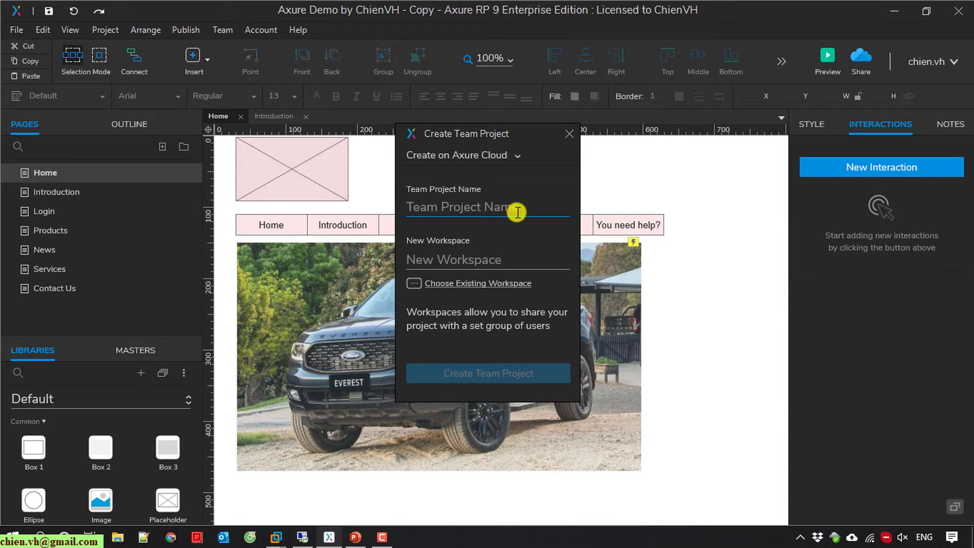
type("Ax")
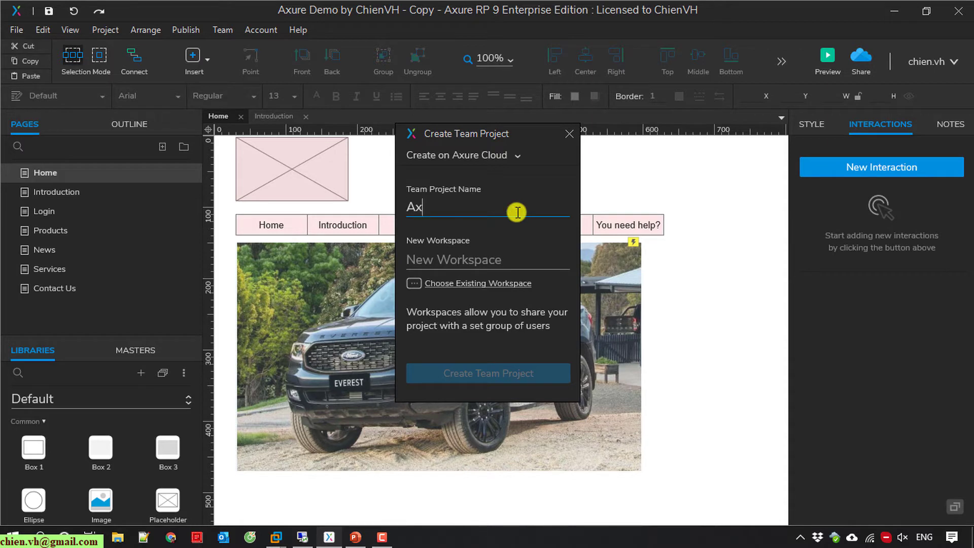
type("ure Demo by ChienVH - ")
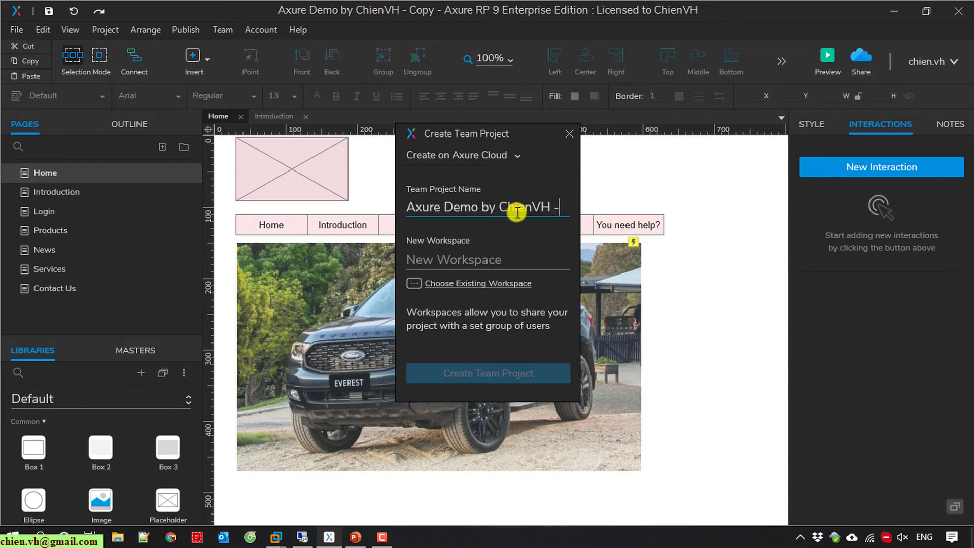
type("Cloud")
Choose an existing Axure Cloud workspace from the list for the project.
left_click(490, 264)
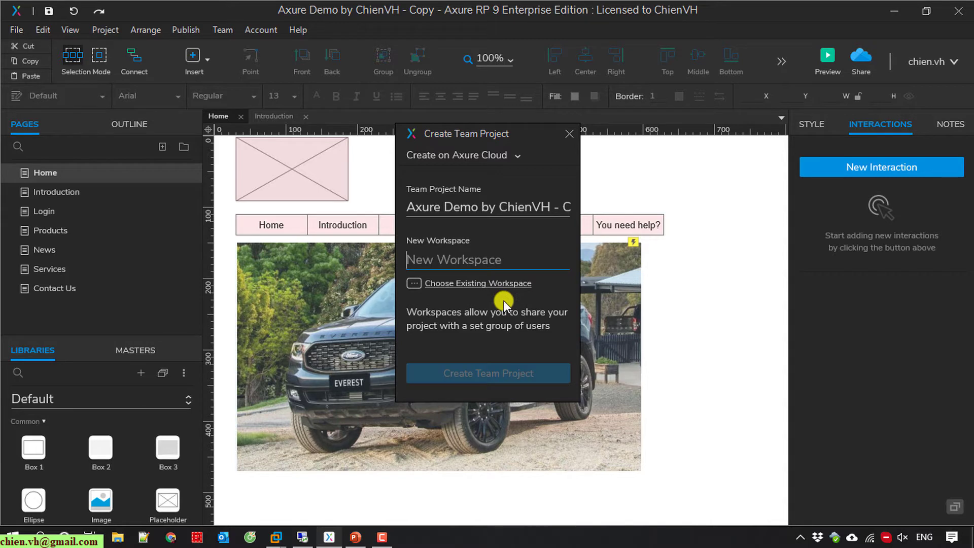
left_click(516, 284)
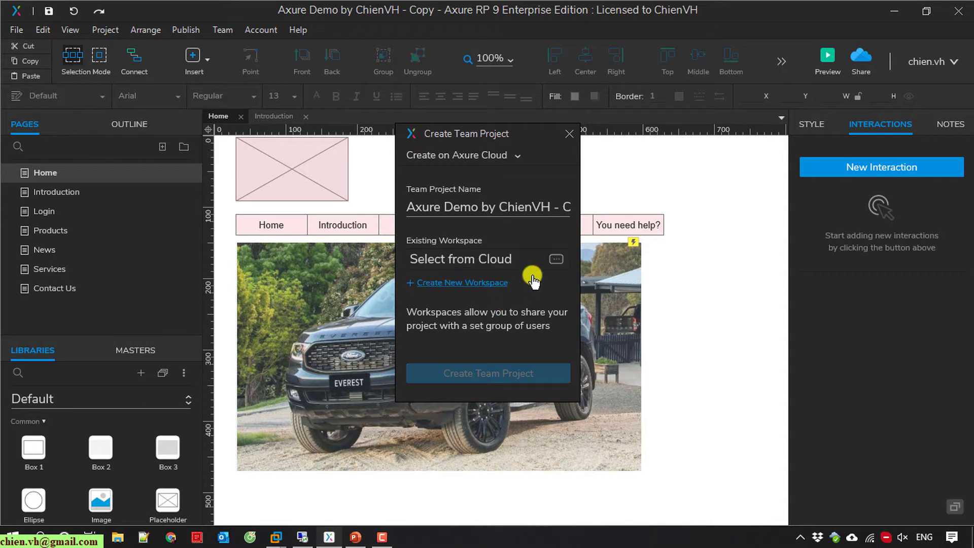
left_click(557, 259)
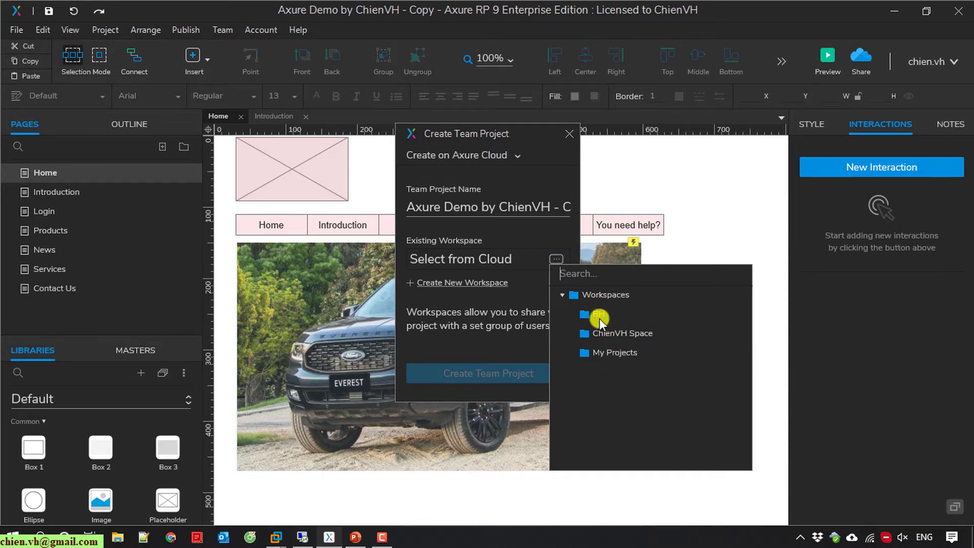
left_click(622, 333)
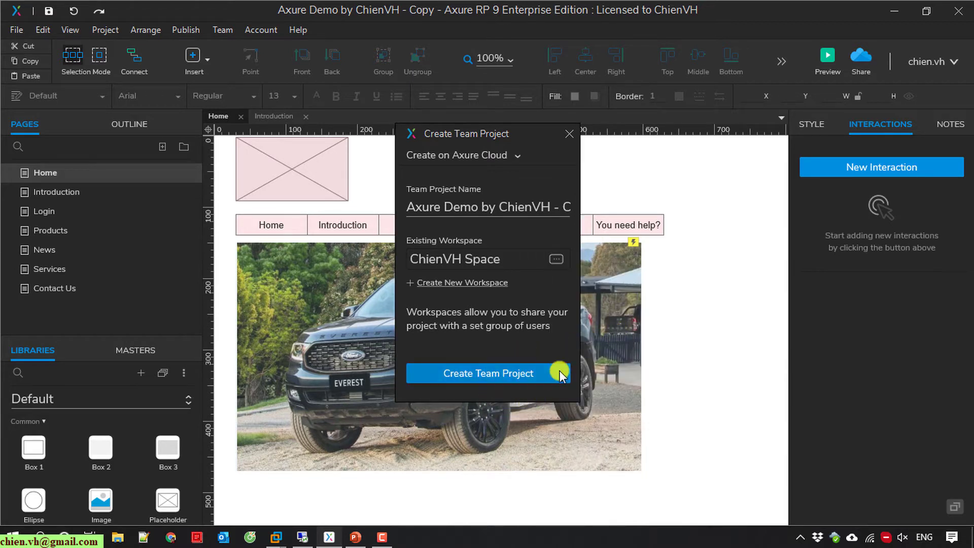
Create the team project, save its .rpteam file in Dropbox, and cancel the error report.
left_click(517, 373)
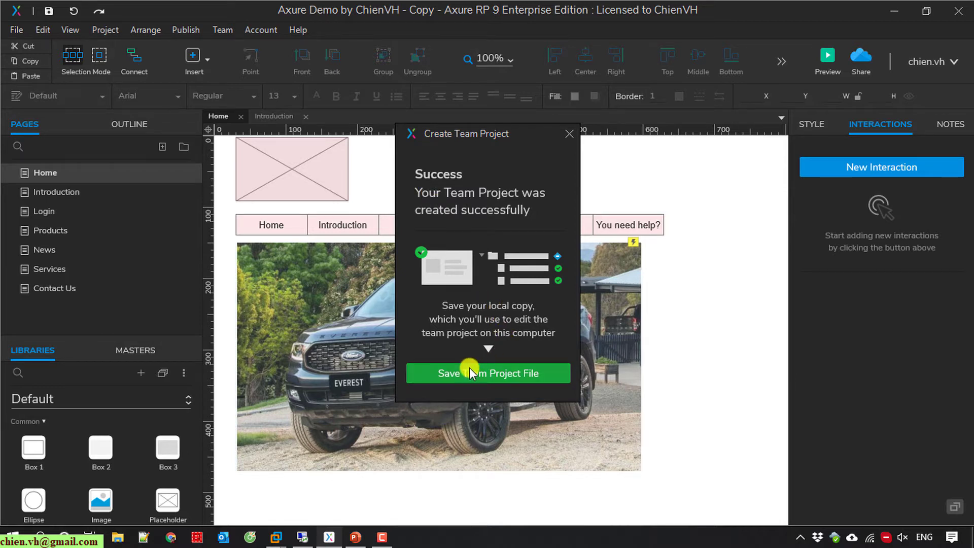
left_click(518, 375)
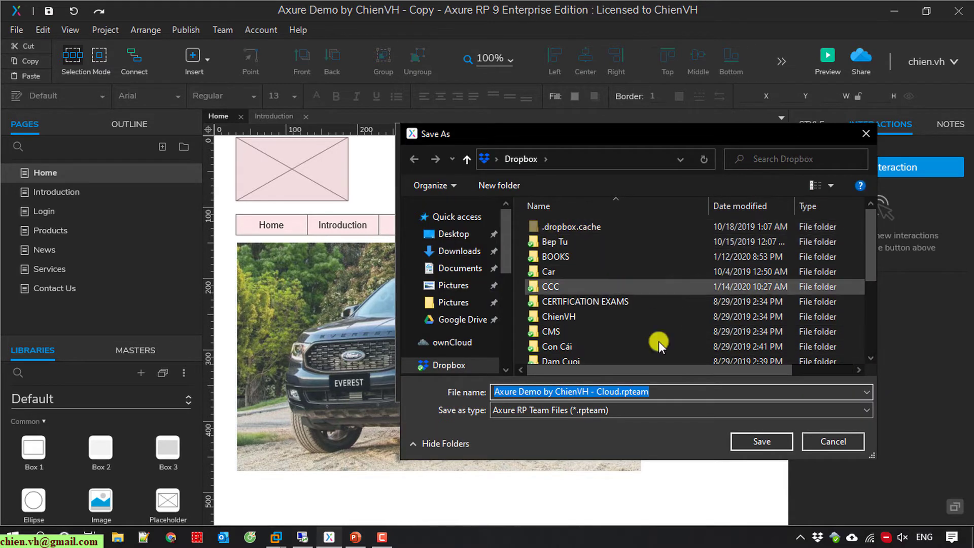
left_click(775, 440)
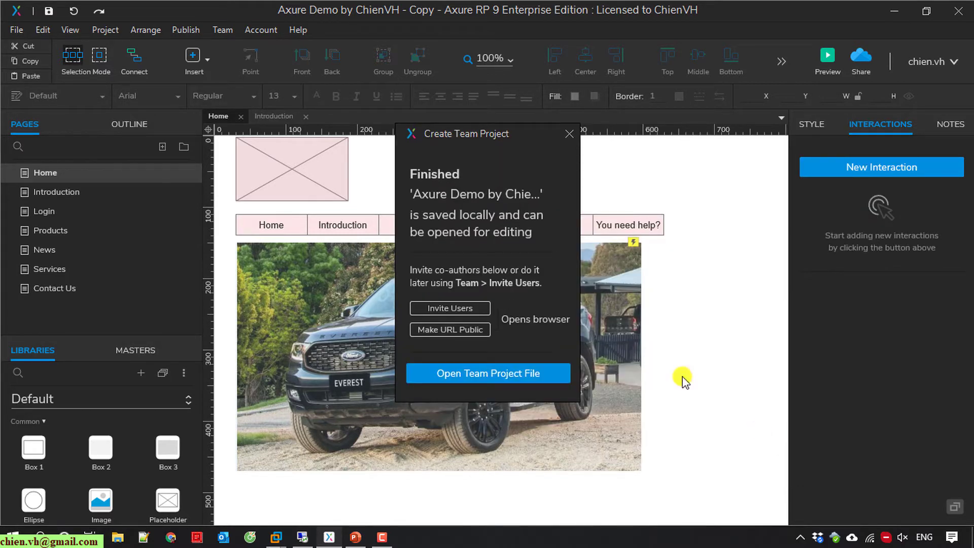
left_click(505, 373)
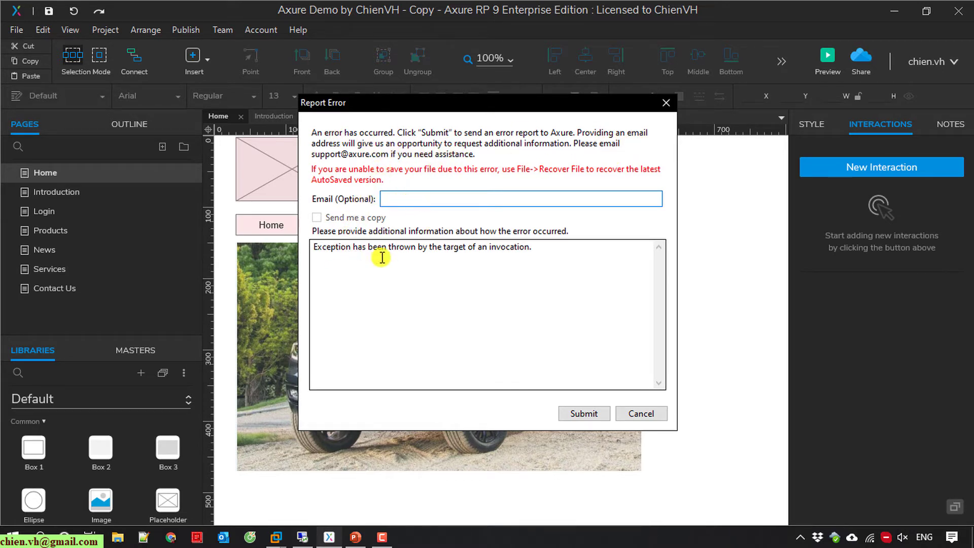
left_click(636, 413)
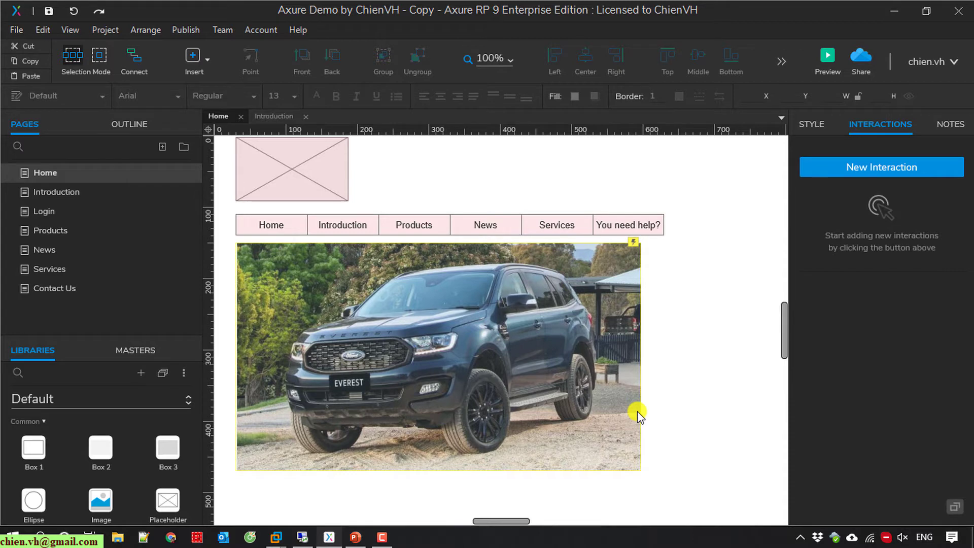
Go to app.axure.cloud in Chrome and open the ChienVH Space workspace.
left_click(164, 539)
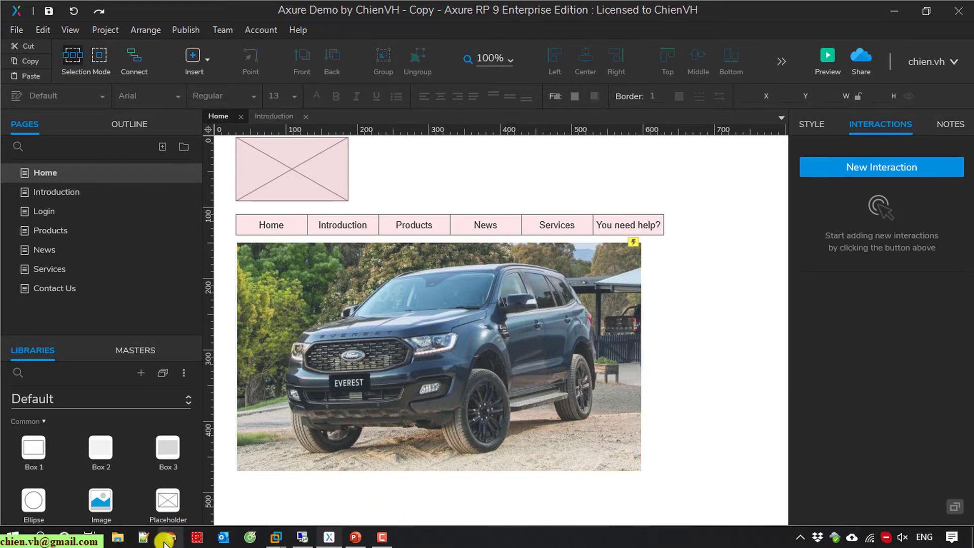
type("ap")
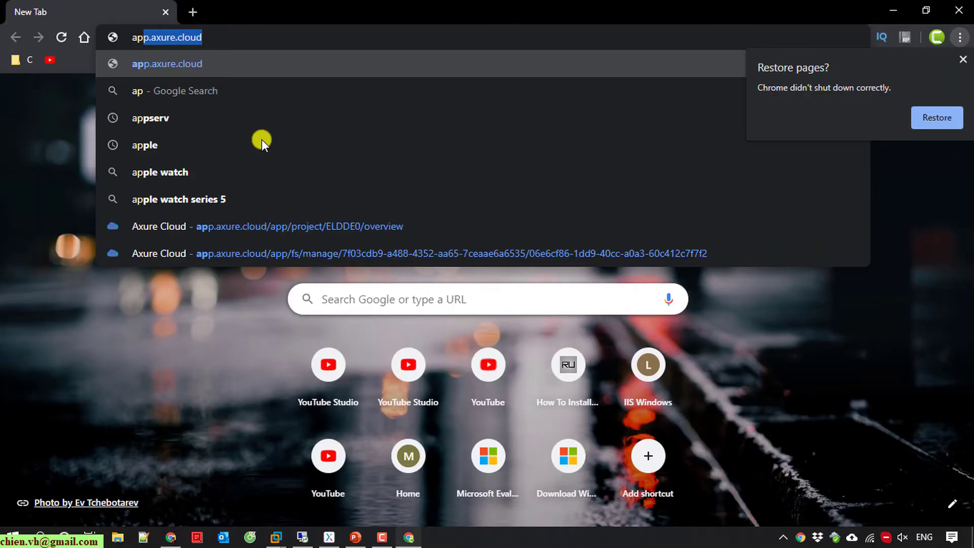
key("Return")
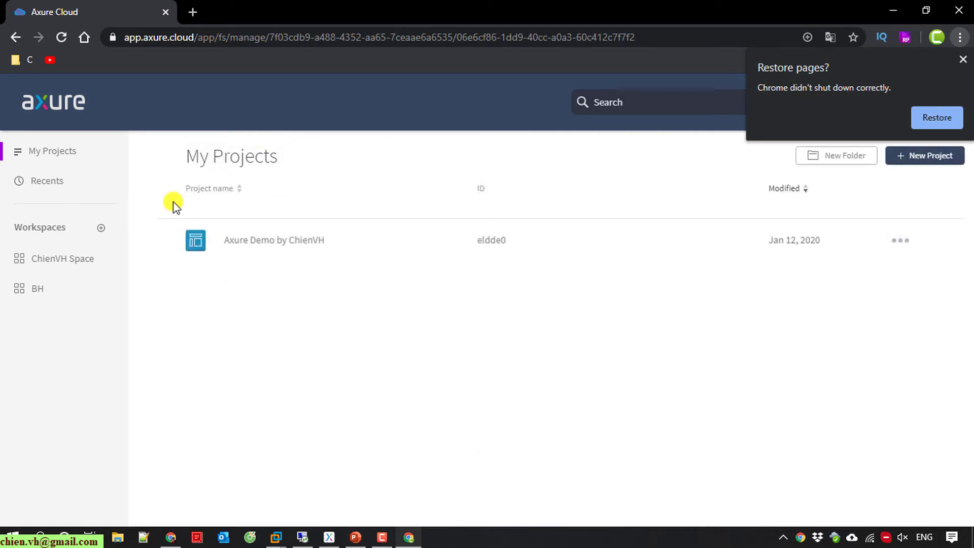
left_click(77, 266)
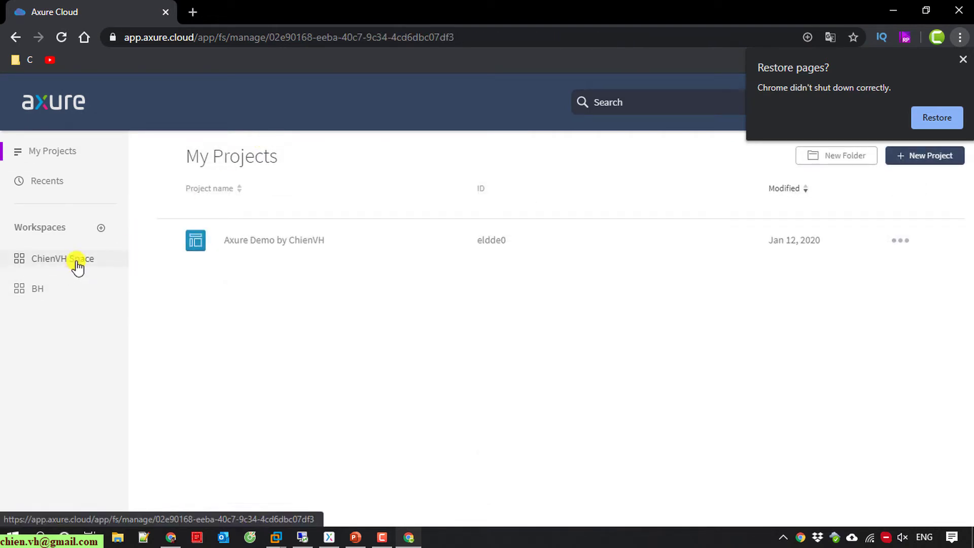
left_click(77, 266)
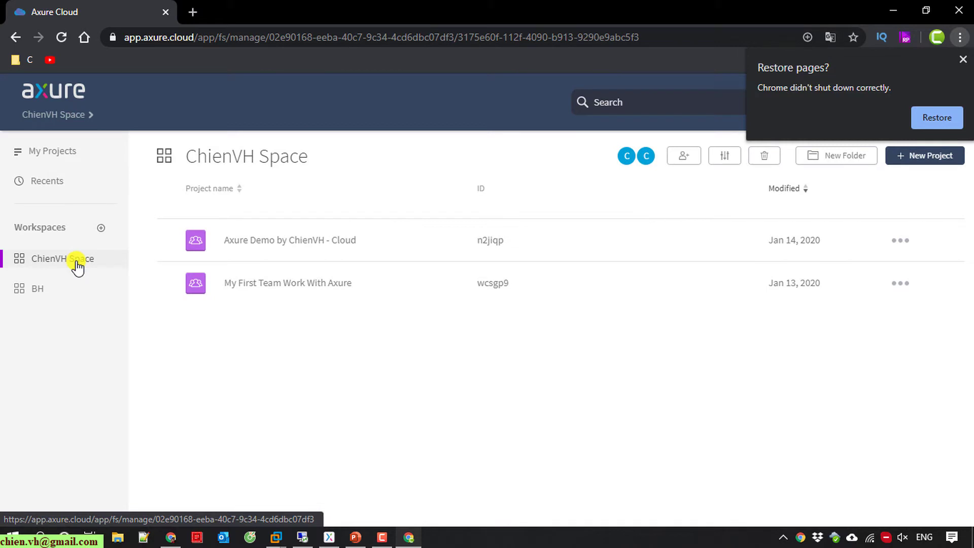
left_click(963, 60)
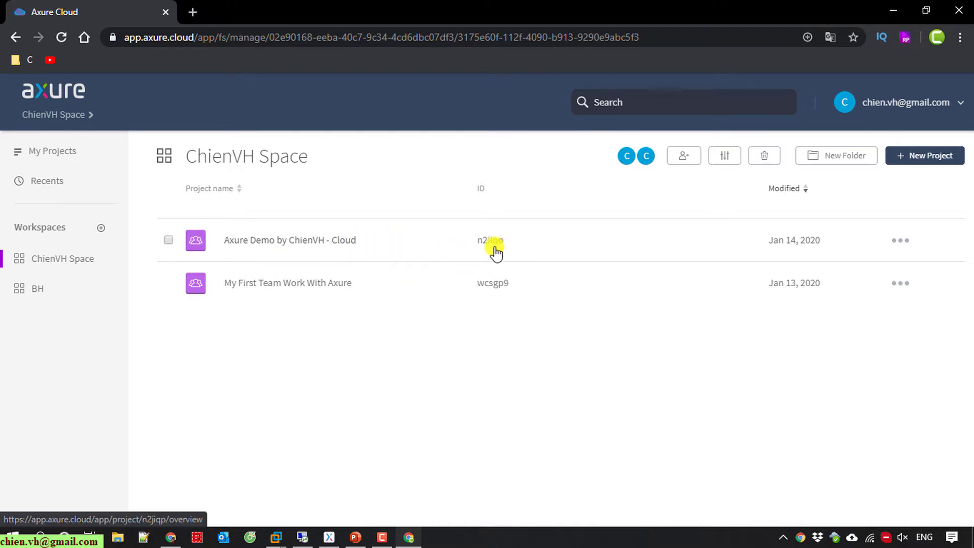
Open 'Axure Demo by ChienVH - Cloud' and invite the second account's e-mail via Share Project.
left_click(337, 239)
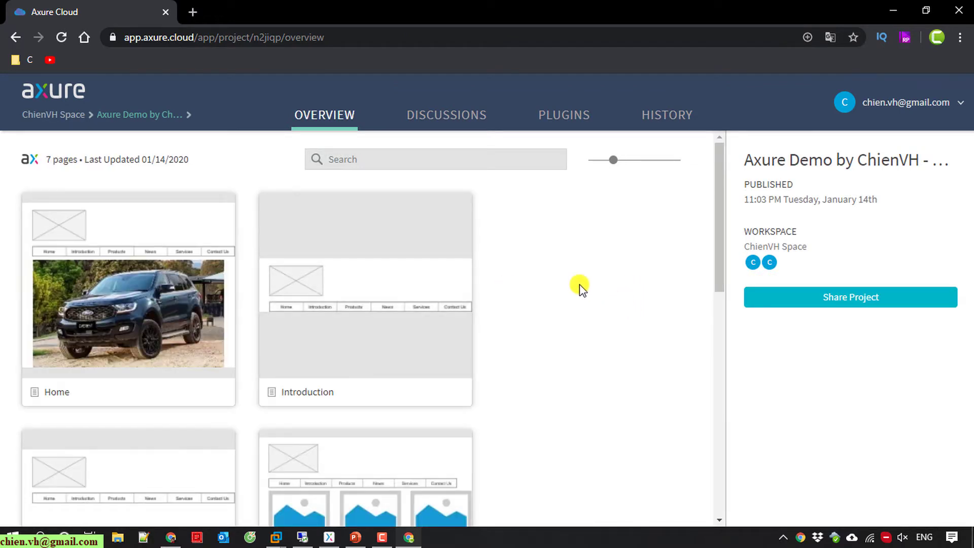
left_click_drag(722, 182, 726, 371)
left_click_drag(724, 432, 719, 207)
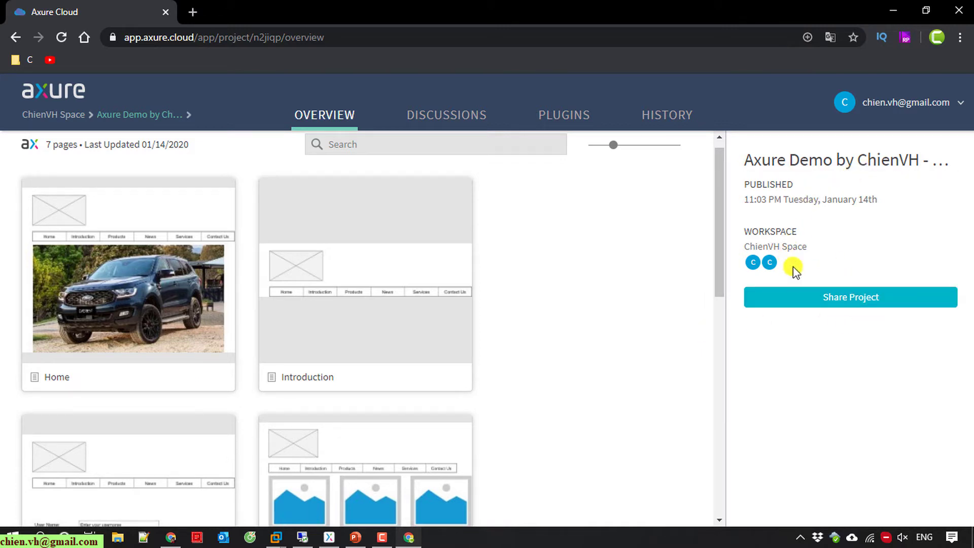
left_click(826, 304)
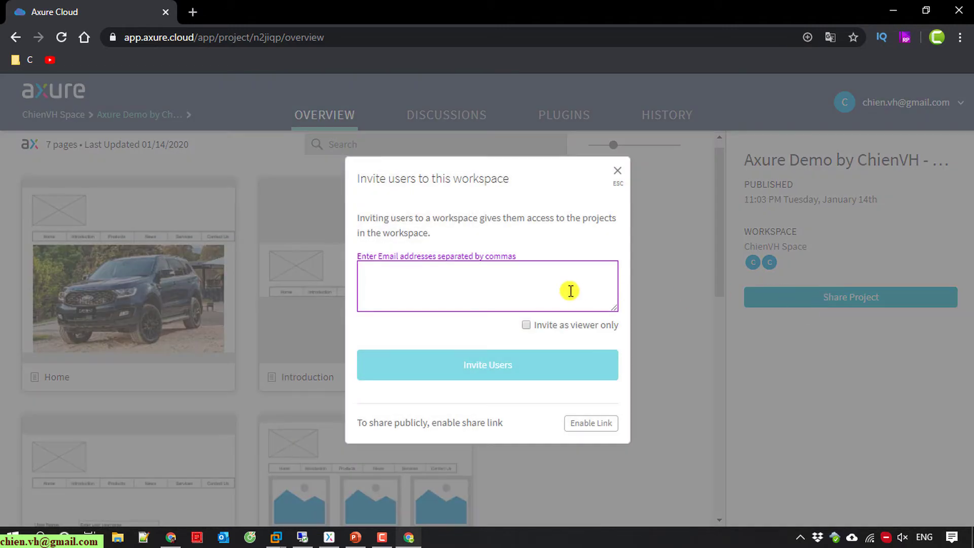
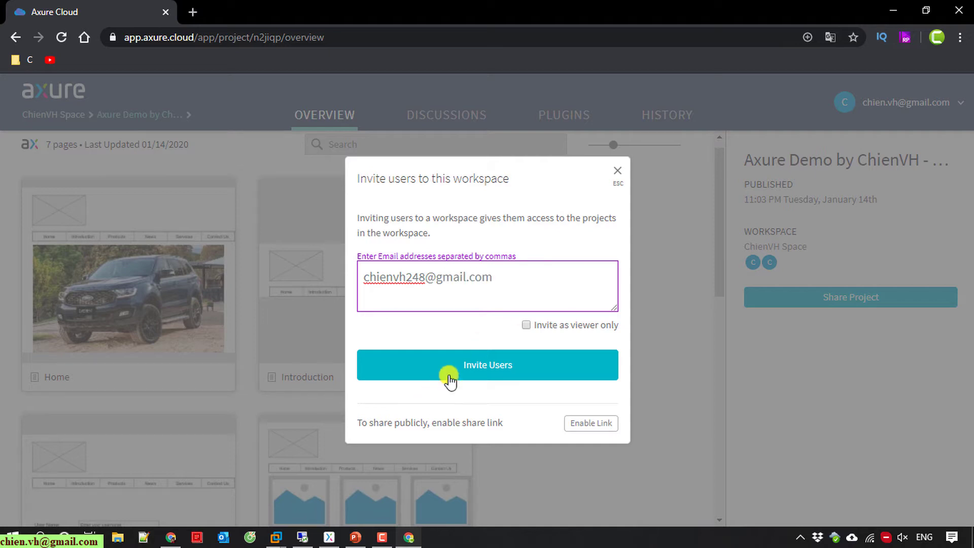
left_click(454, 370)
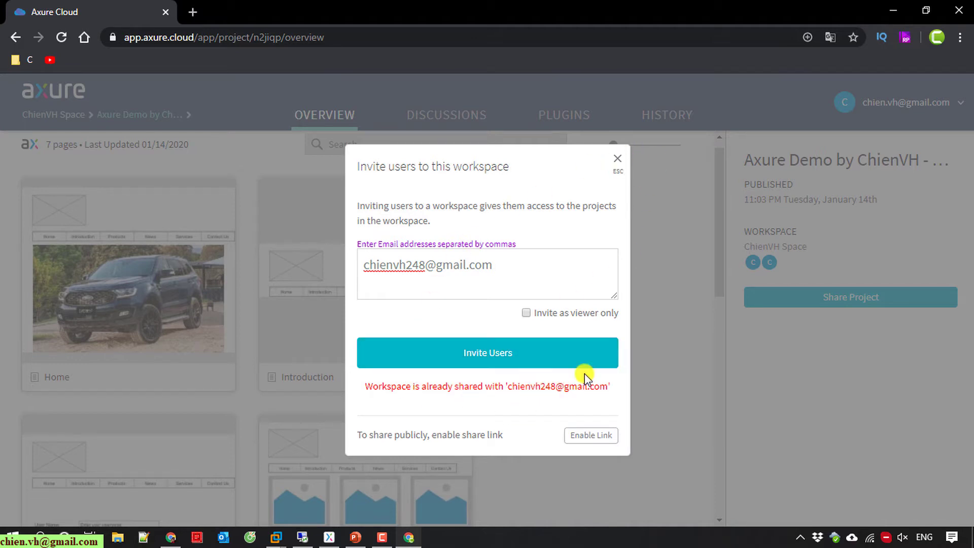
left_click(618, 160)
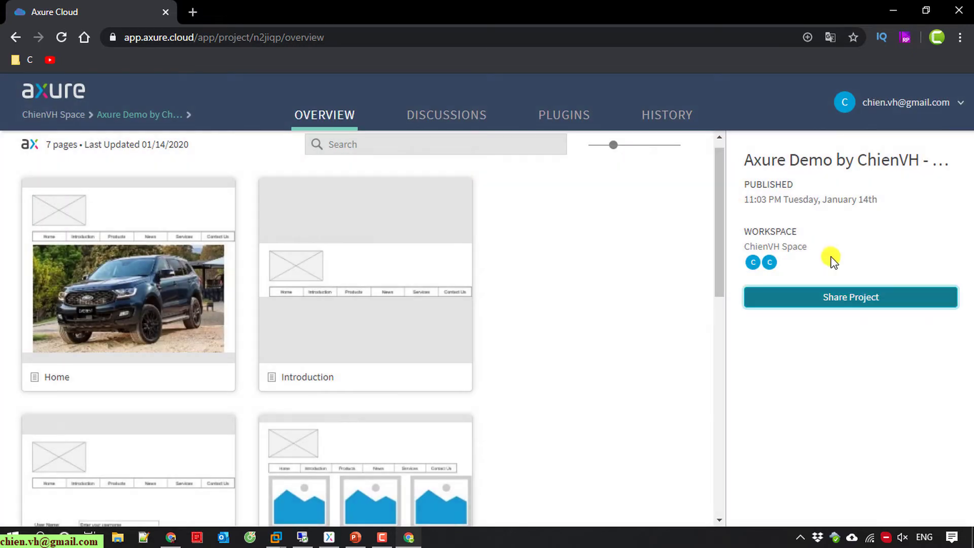
Return to the ChienVH Space project list and switch to the second account's remote session.
double_click(763, 226)
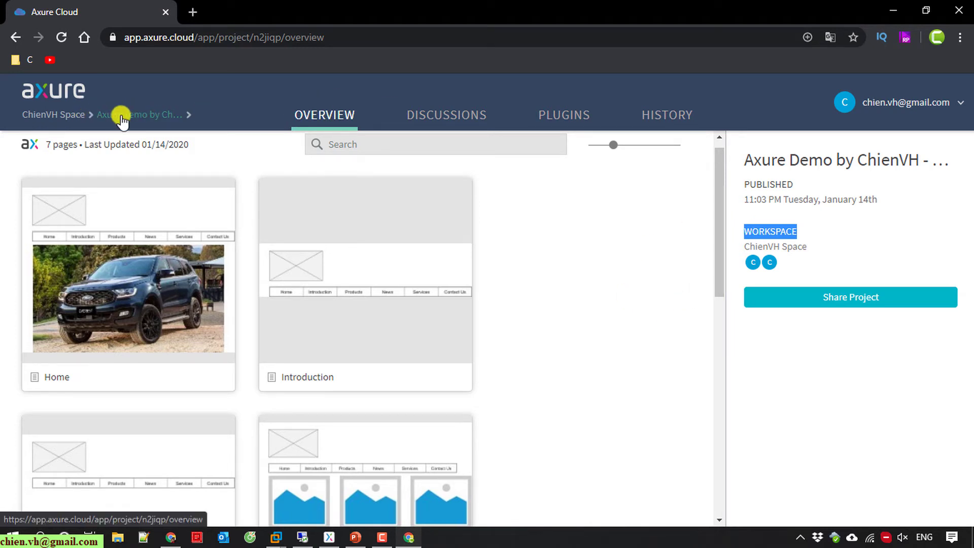
left_click(54, 117)
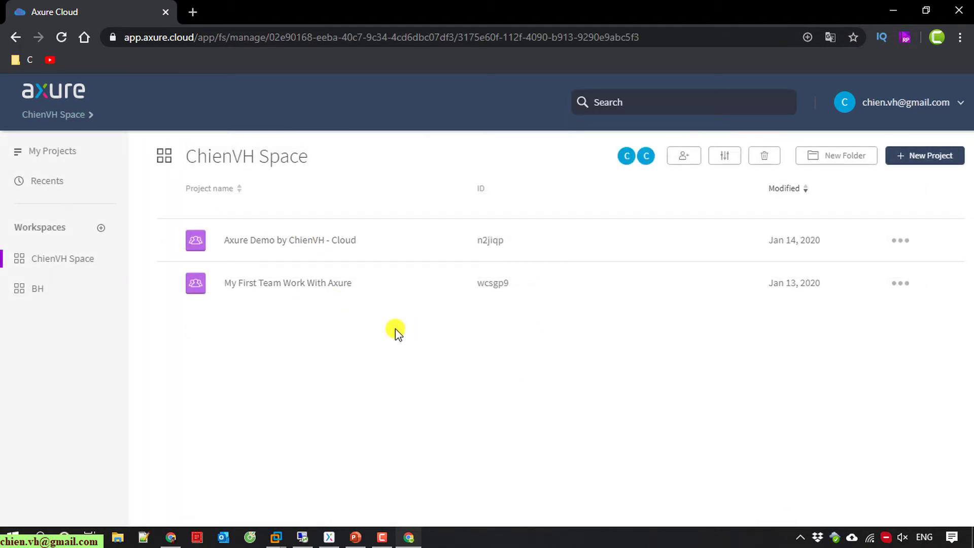
left_click(302, 537)
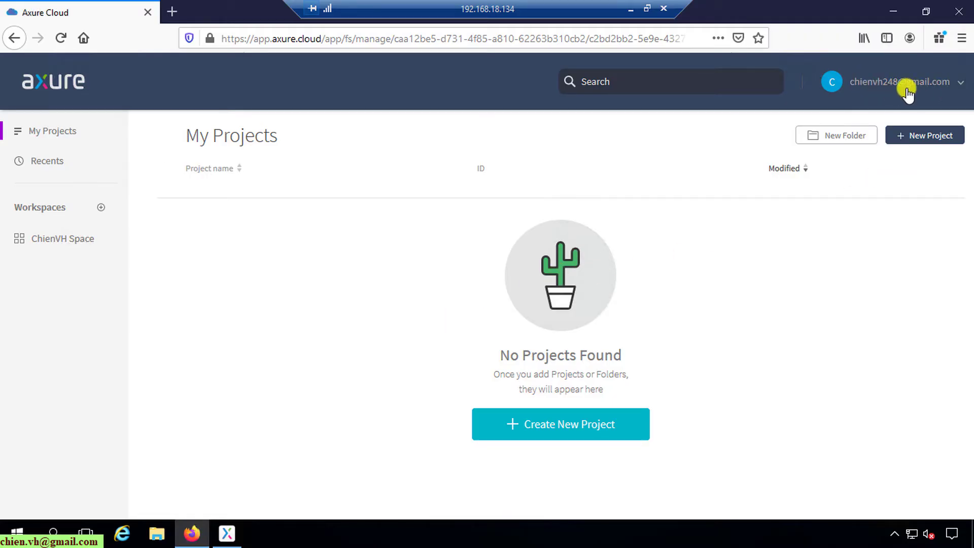
As the second account, open ChienVH Space and the 'Axure Demo by ChienVH - Cloud' project, then minimize the remote session.
left_click(57, 242)
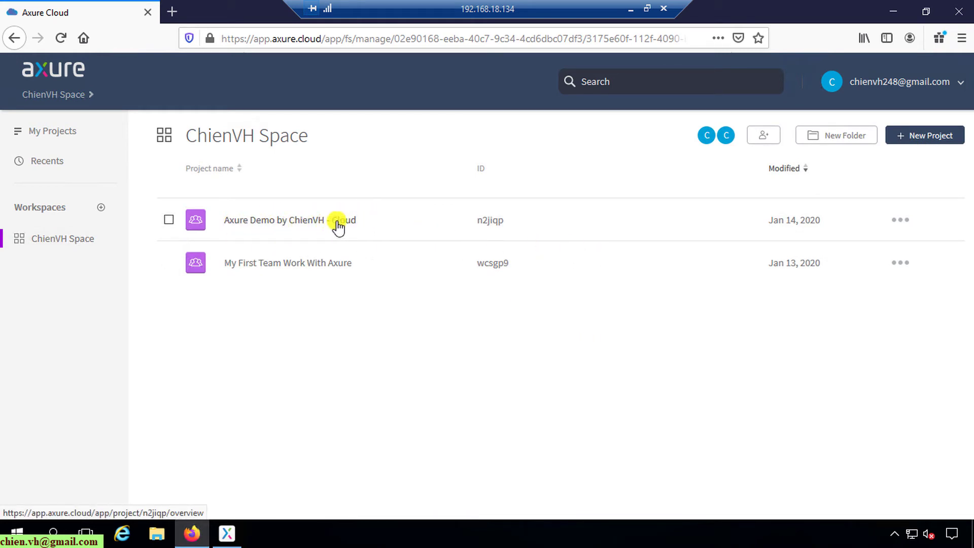
left_click(442, 237)
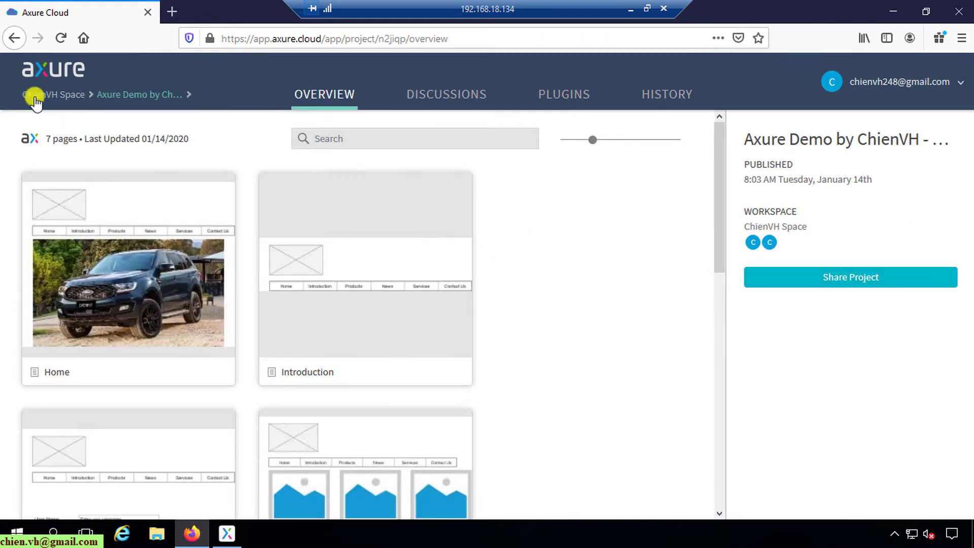
left_click(15, 38)
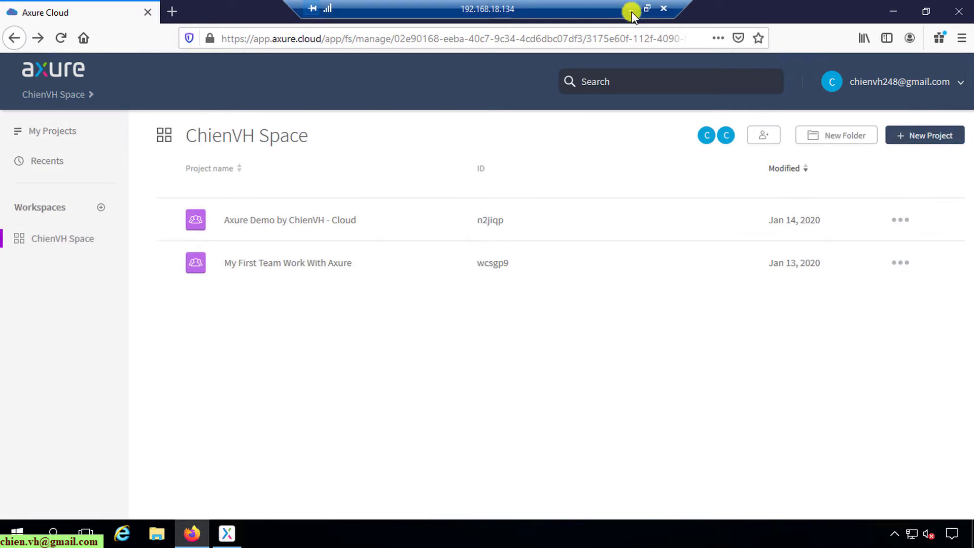
left_click(632, 9)
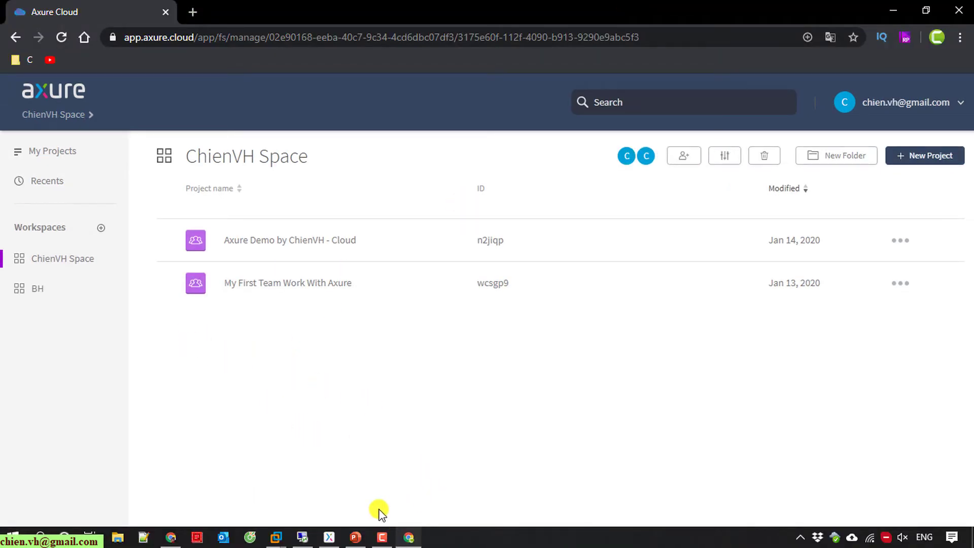
In Axure RP 9, close the Home page and open 'Axure Demo by ChienVH.rp' from Dropbox.
left_click(329, 536)
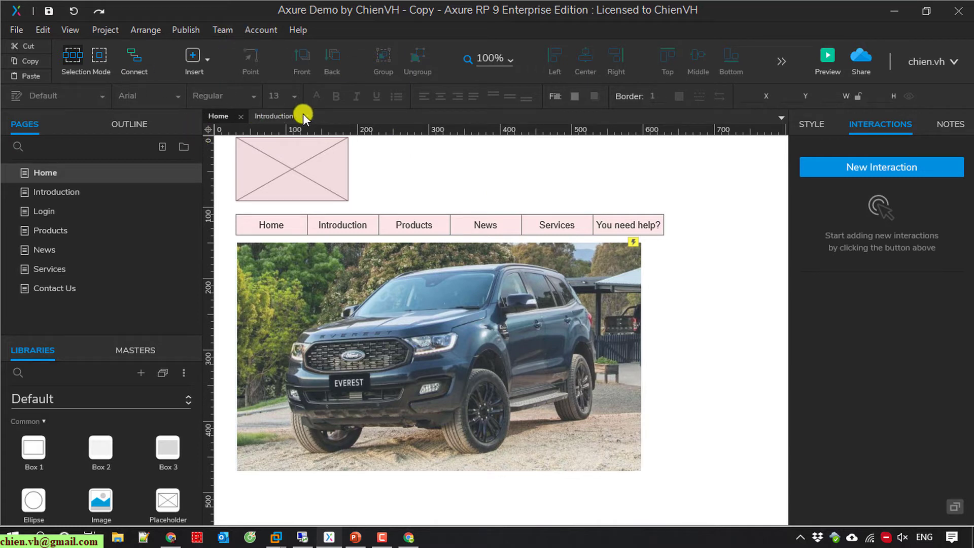
left_click(241, 117)
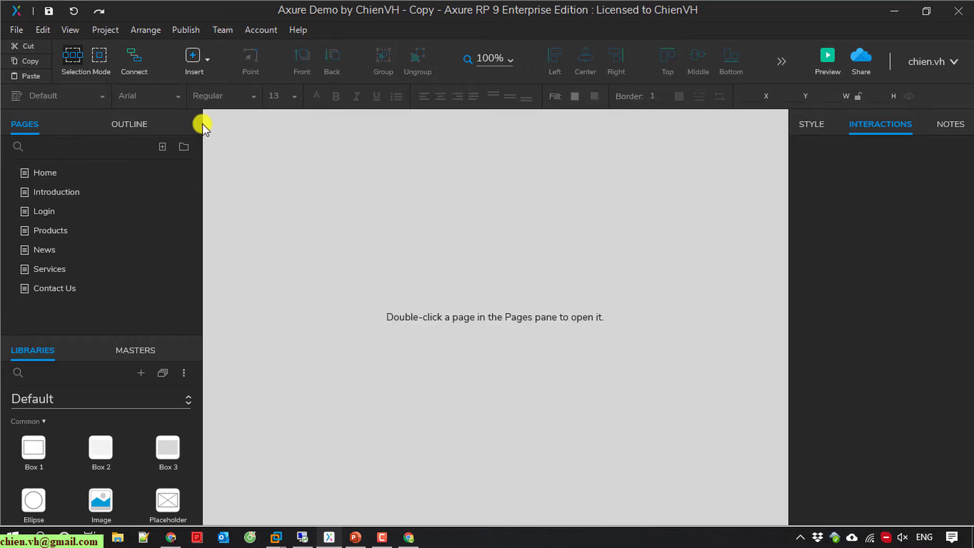
left_click(15, 29)
left_click(50, 84)
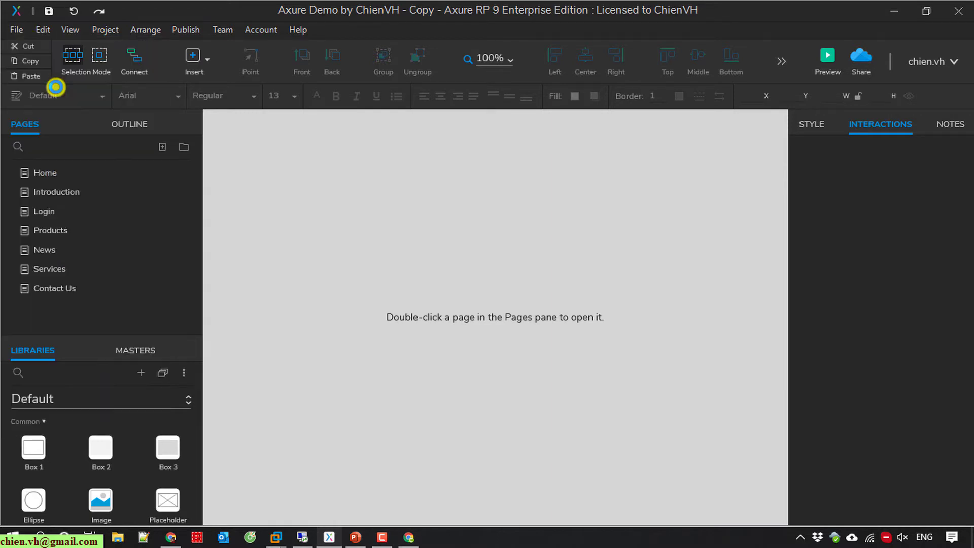
left_click(231, 264)
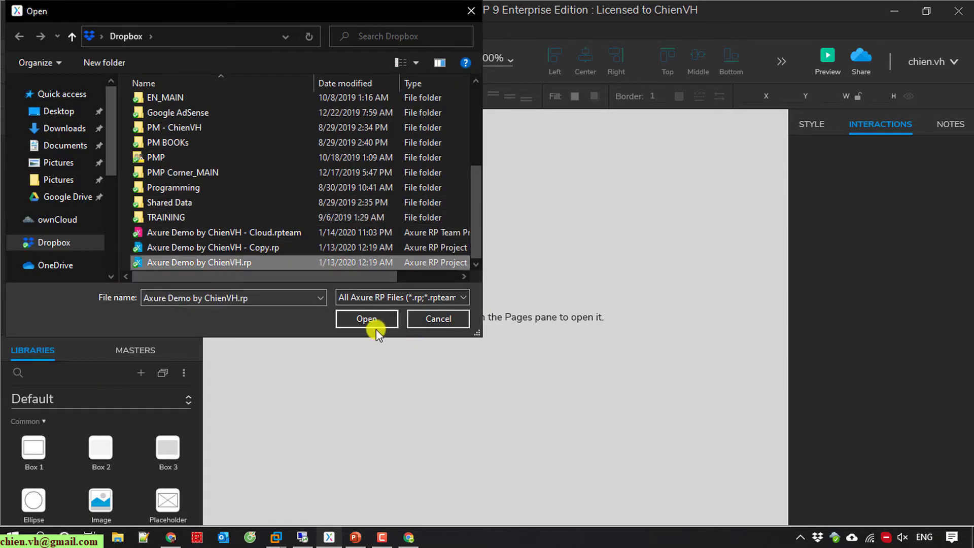
left_click(371, 321)
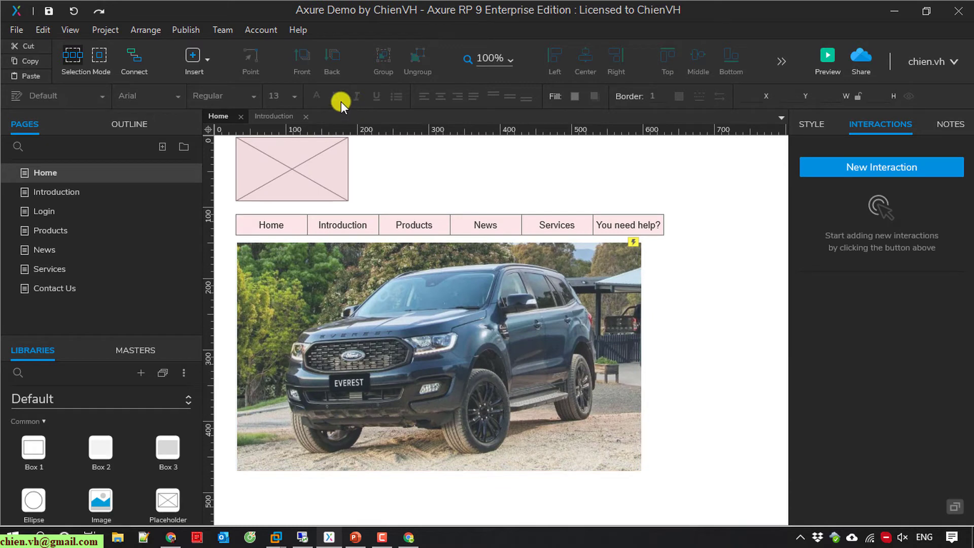
Start a team project from the current file in a new workspace named 'My New WS'.
left_click(220, 29)
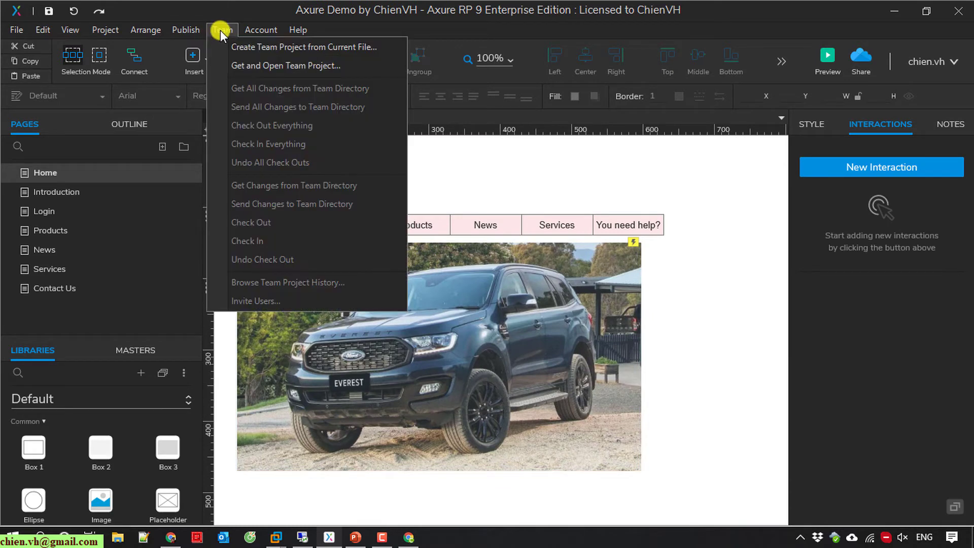
left_click(259, 47)
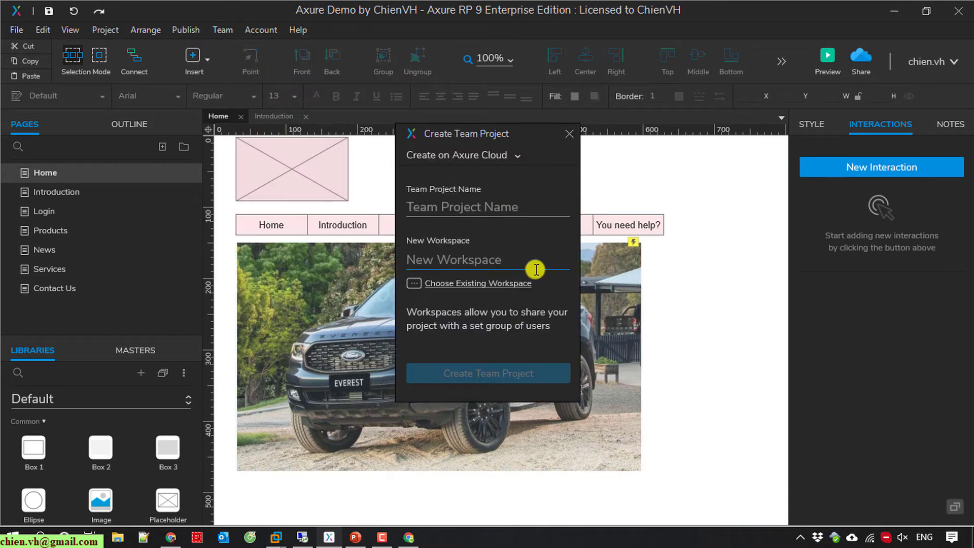
left_click(470, 260)
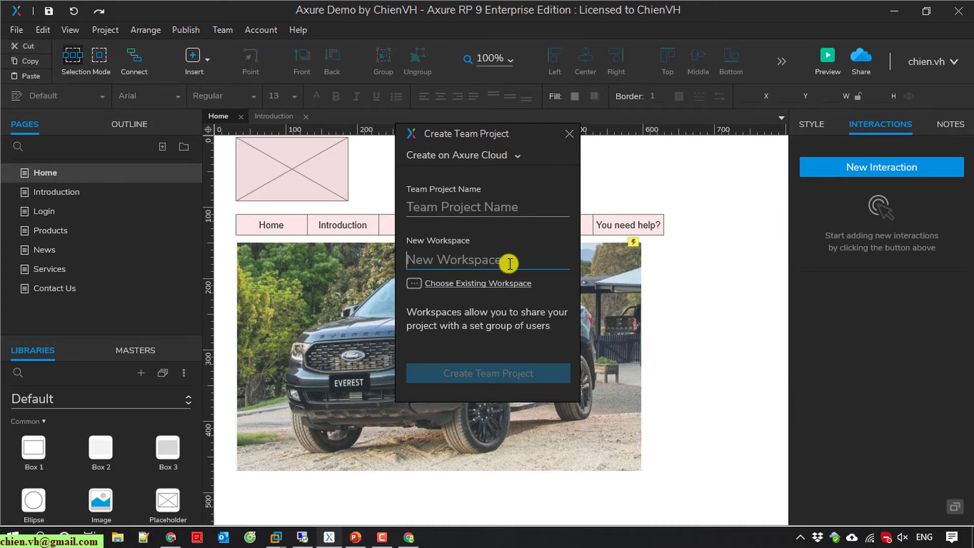
type("My New WS")
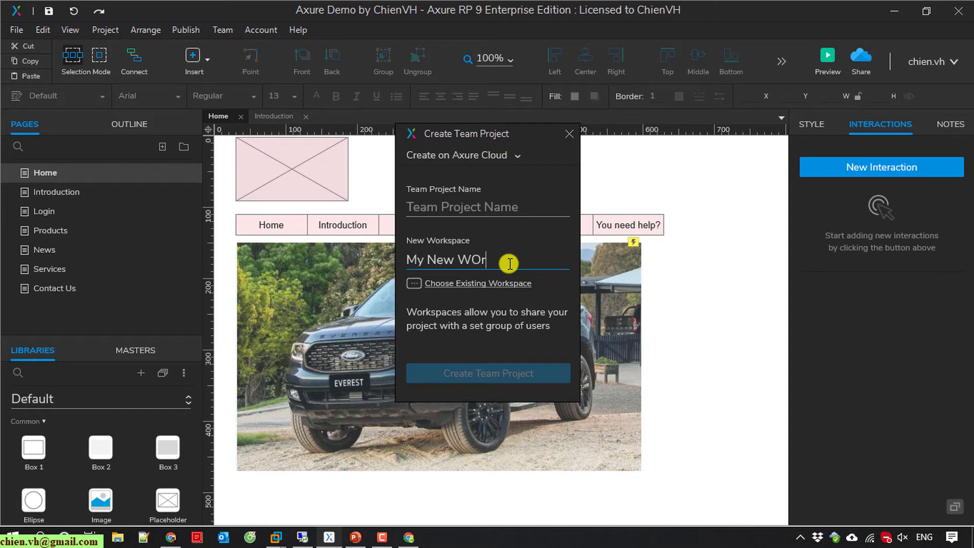
Name the project 'ChienVH - Demo Axure', create it on Axure Cloud, and save a local copy.
left_click(449, 202)
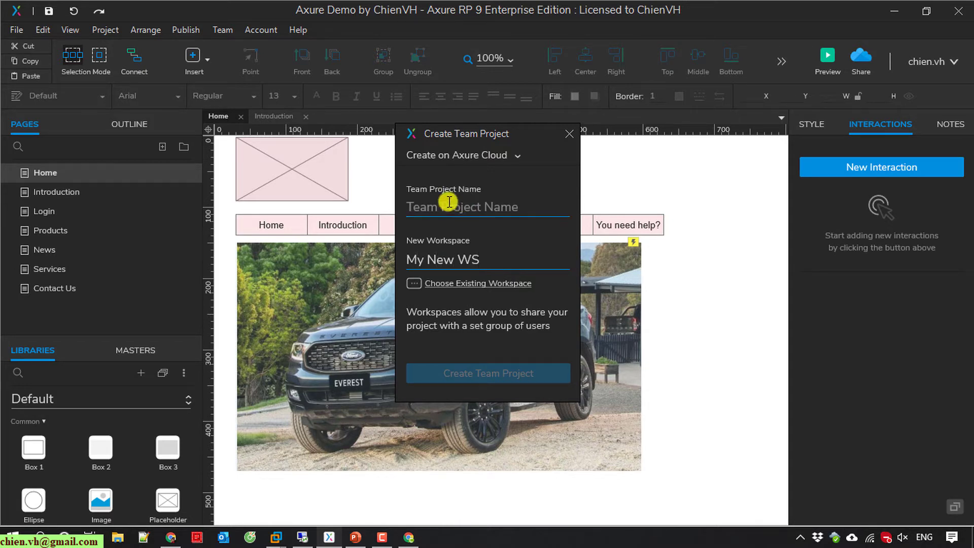
type("ChienVH - Demo Axure")
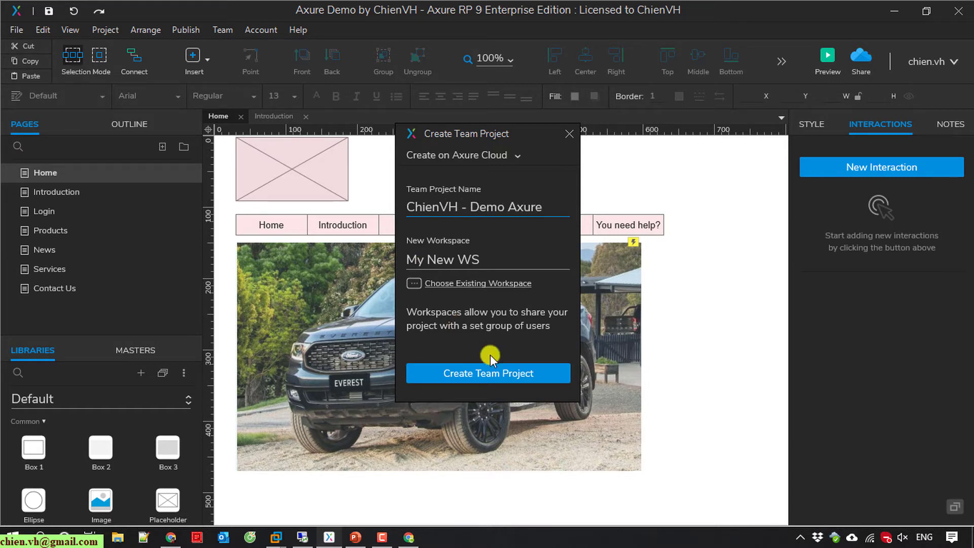
left_click(495, 373)
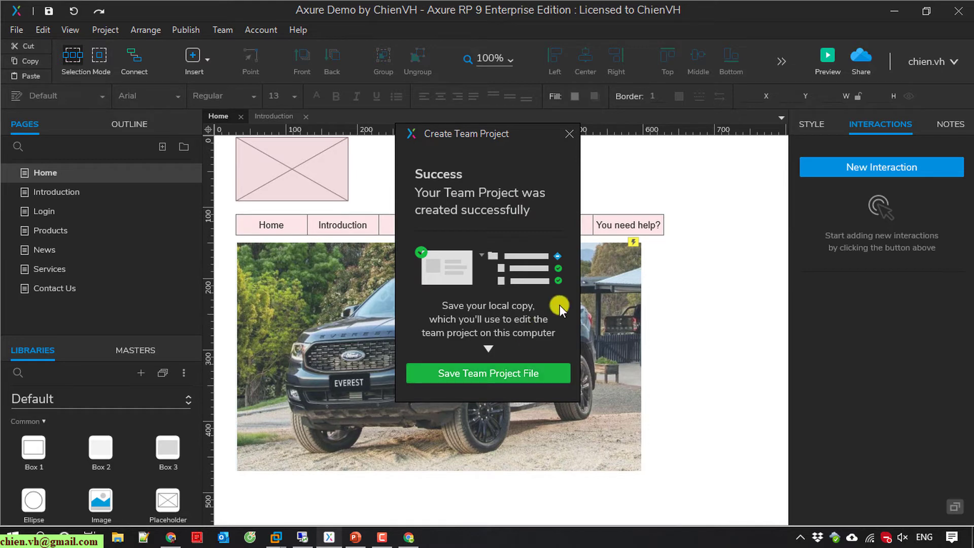
left_click(522, 376)
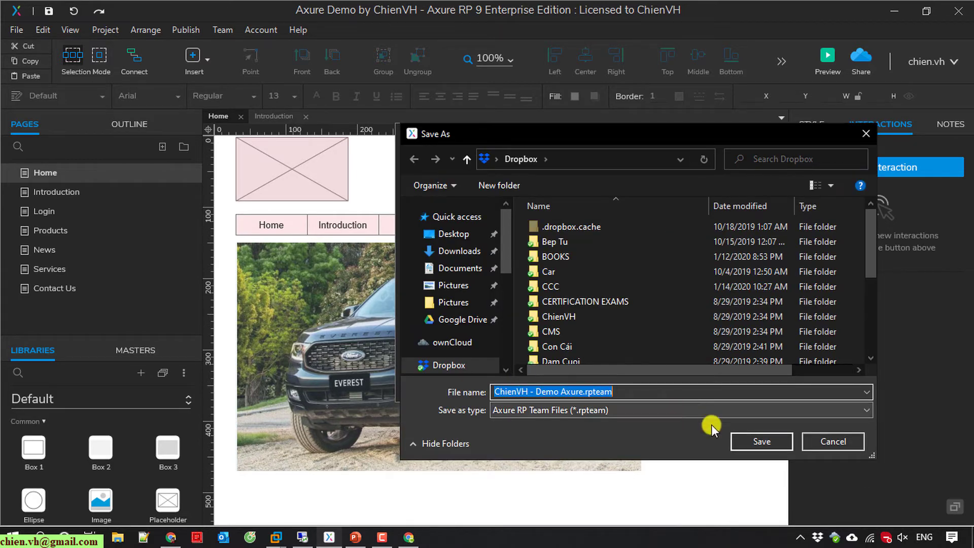
Save and open the .rpteam file, submit the error report, then switch to Chrome.
left_click(746, 445)
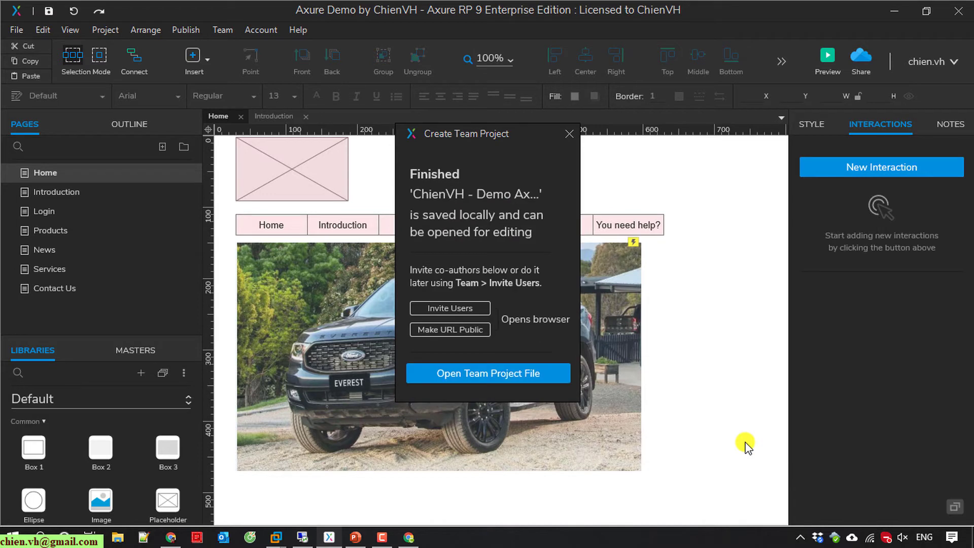
left_click(521, 373)
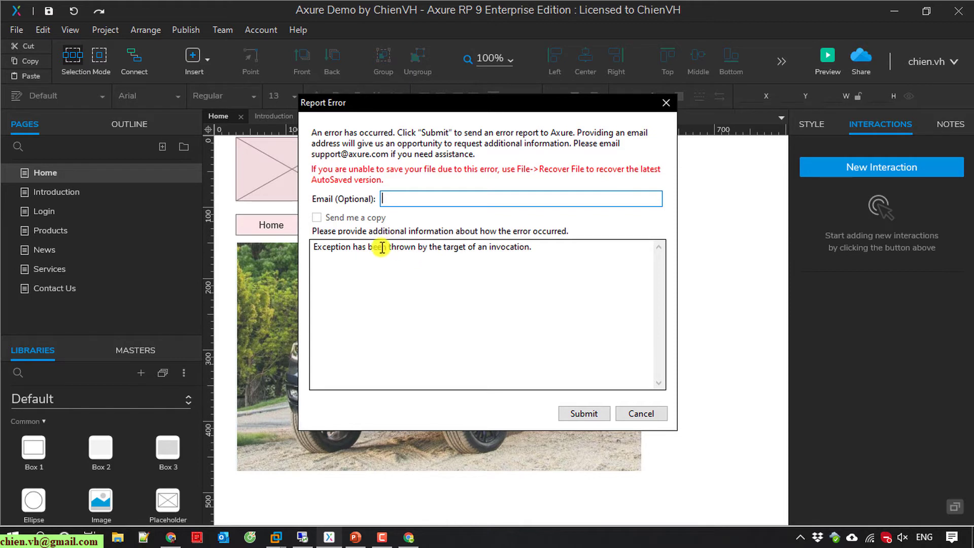
left_click(599, 418)
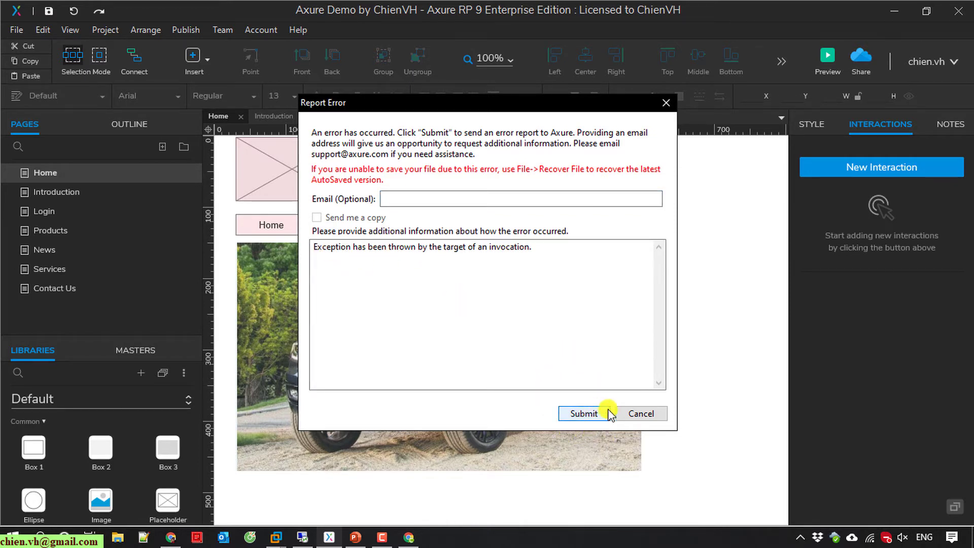
left_click(598, 415)
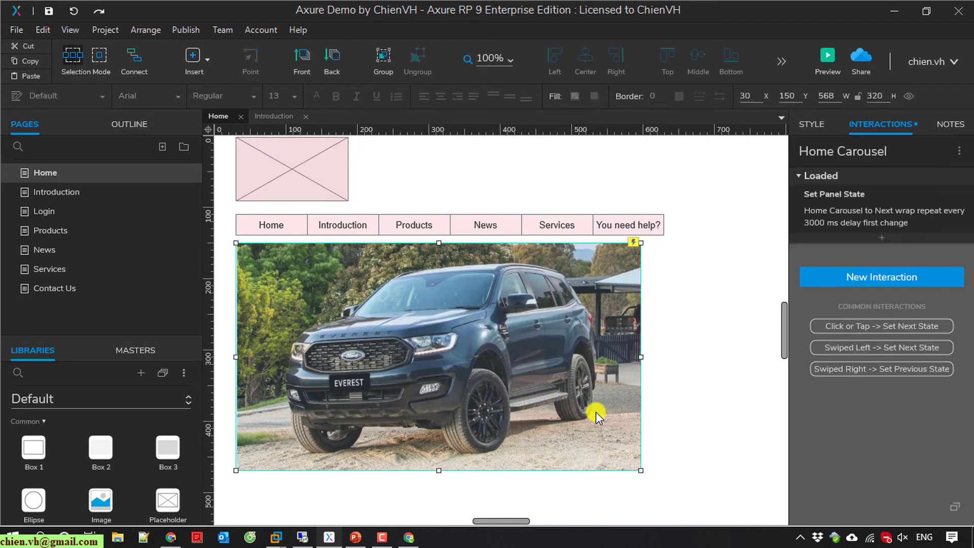
left_click(171, 538)
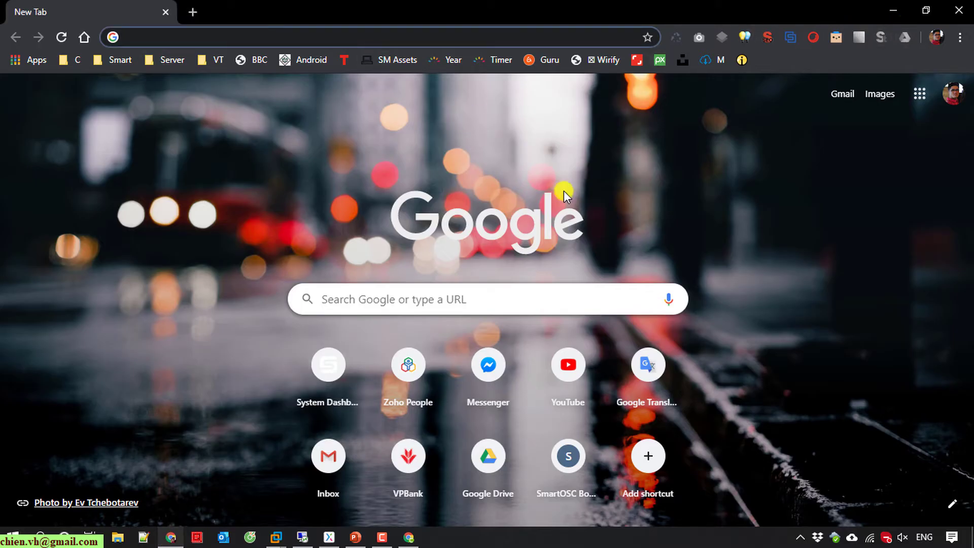
Reload Axure Cloud, open the My New WS workspace, and open the 'ChienVH - Demo Axure' project.
left_click(959, 10)
left_click(408, 538)
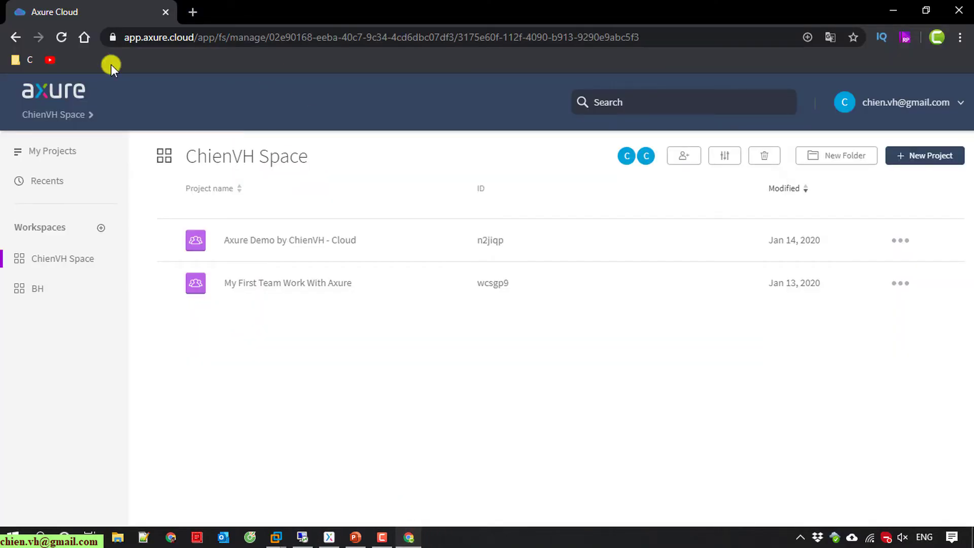
left_click(57, 35)
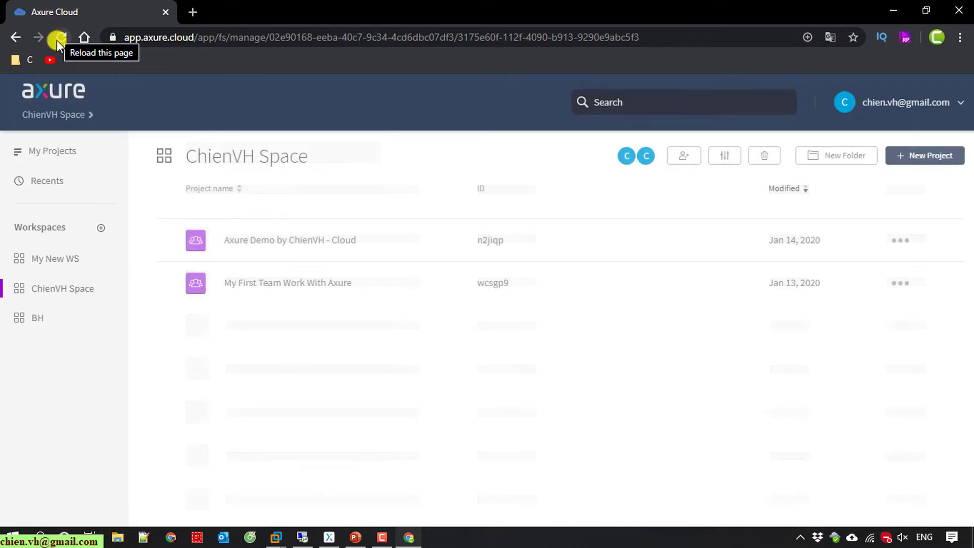
left_click(58, 263)
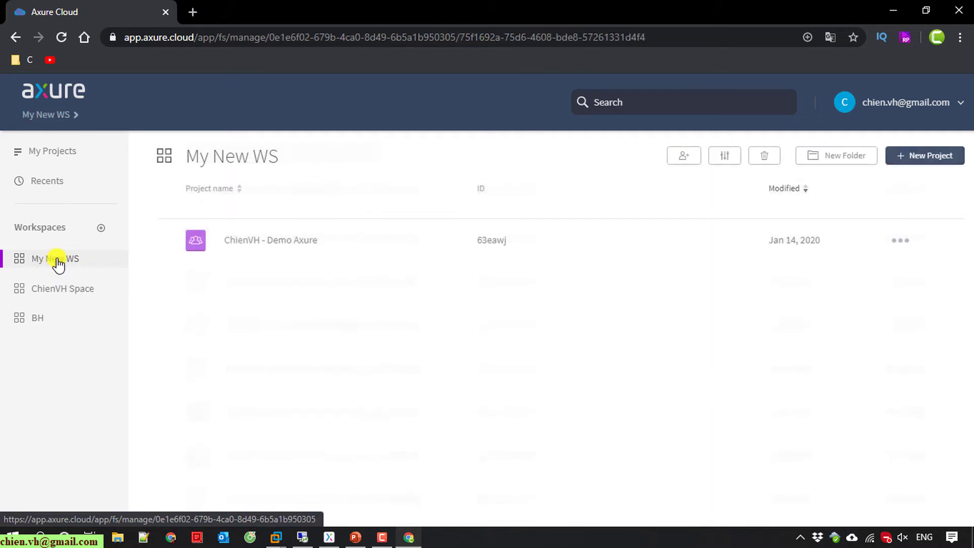
left_click(297, 243)
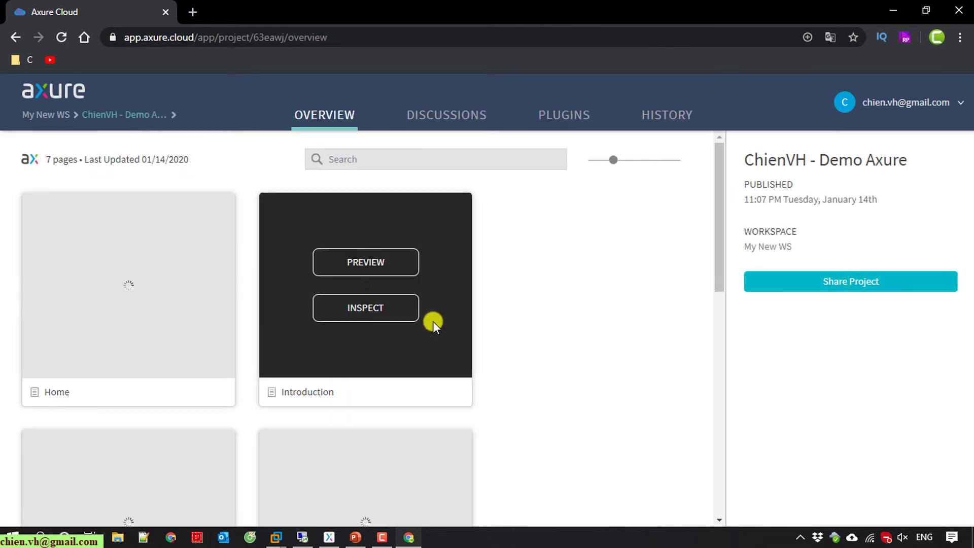
Review the project's Overview and highlight its My New WS workspace label.
scroll(591, 350, "down", 10)
scroll(588, 361, "up", 10)
left_click(893, 10)
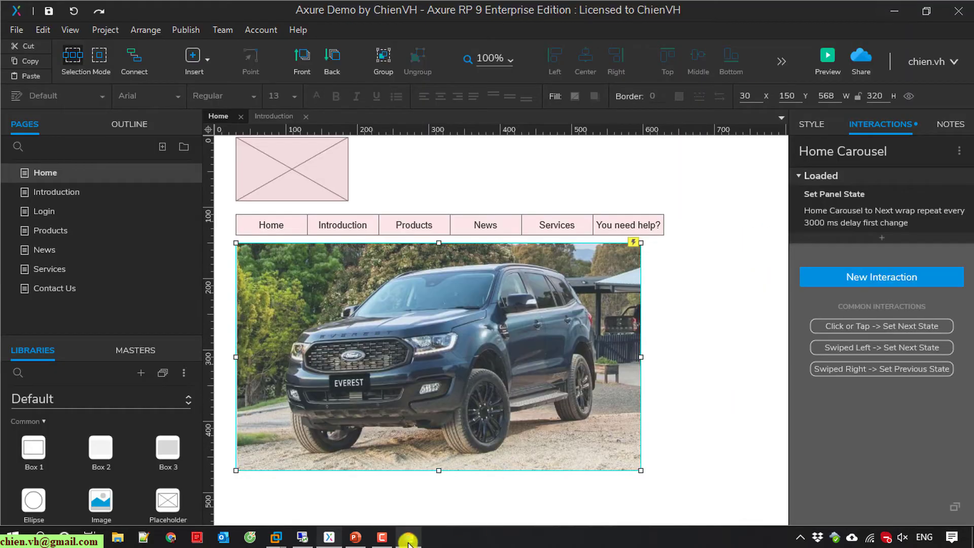
left_click(409, 537)
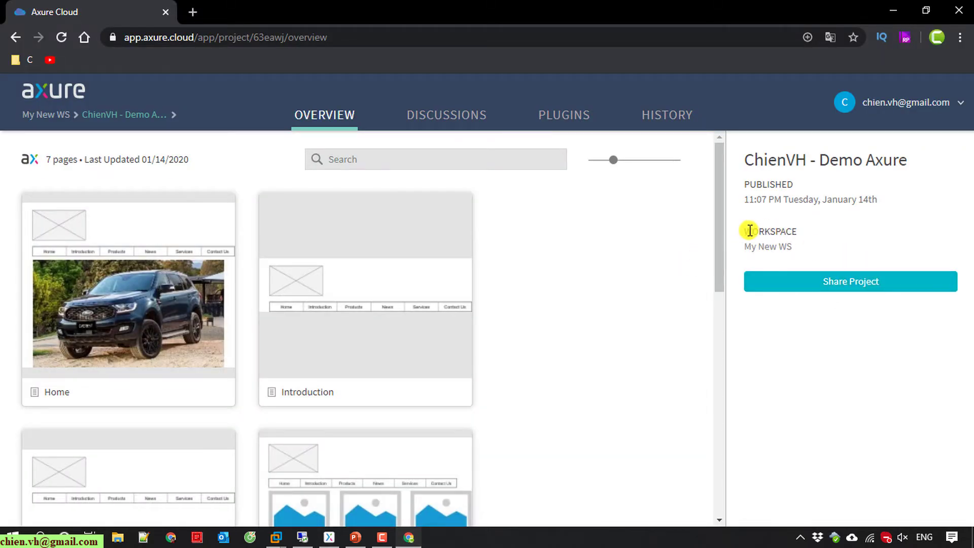
left_click_drag(744, 232, 811, 231)
left_click(814, 234)
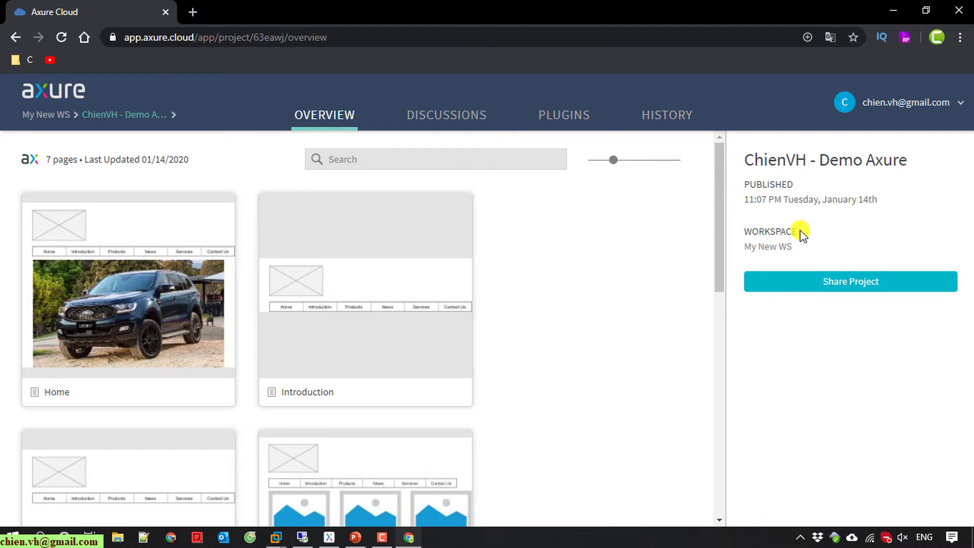
left_click_drag(724, 186, 710, 169)
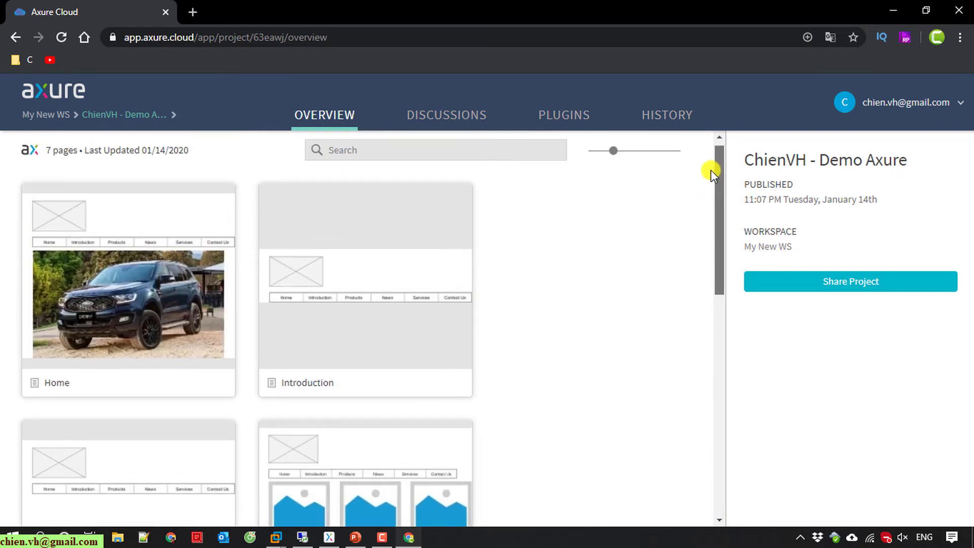
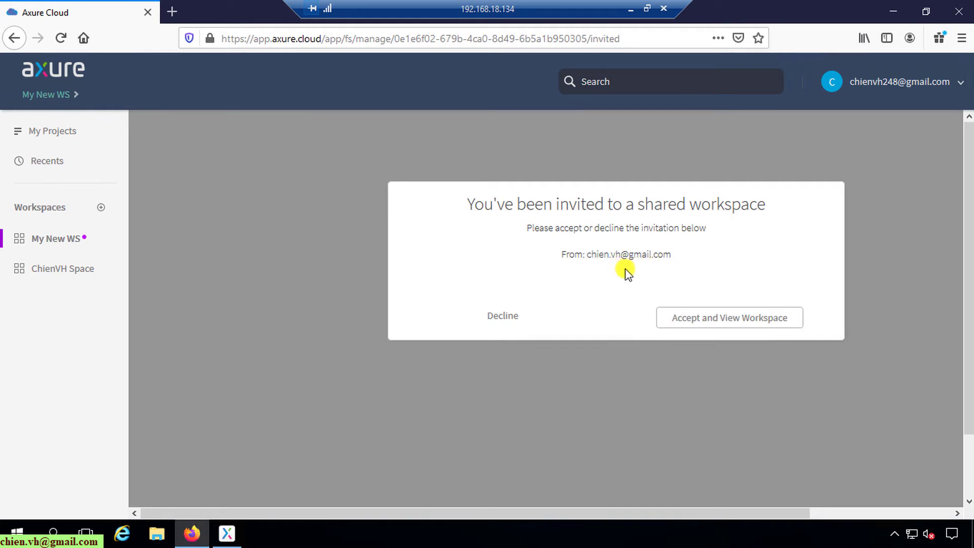
Open Gmail in a new tab and follow the My New WS link in the Axure Cloud invitation email.
left_click(171, 13)
type("gmail")
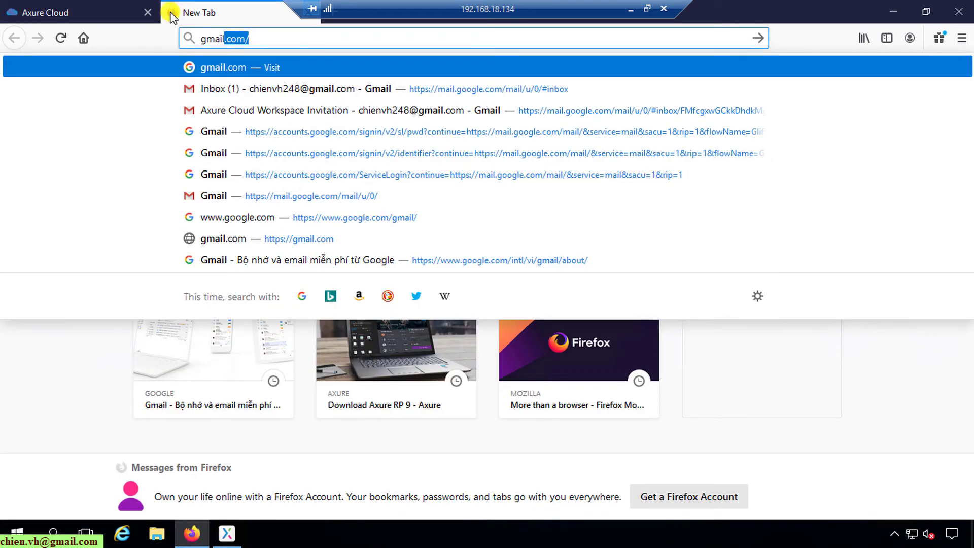
key("Return")
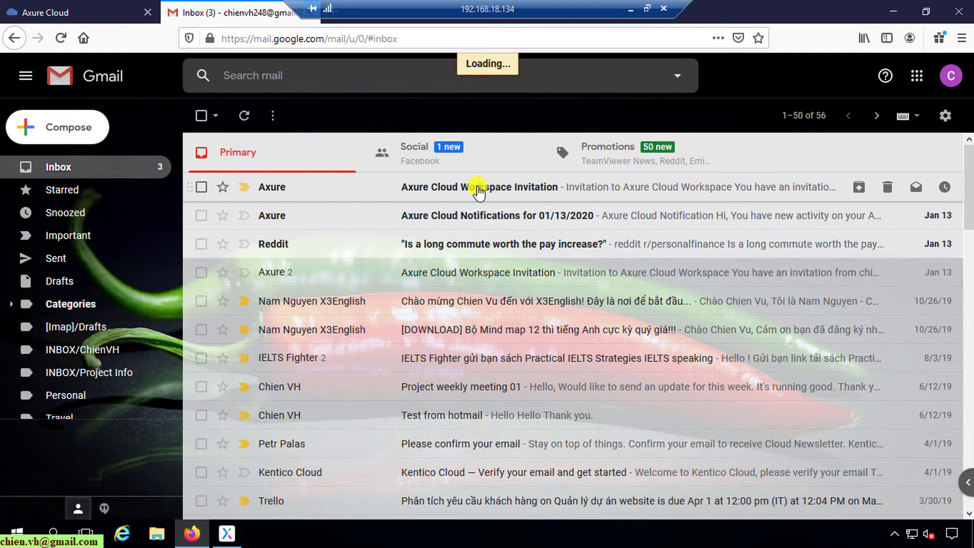
left_click(478, 191)
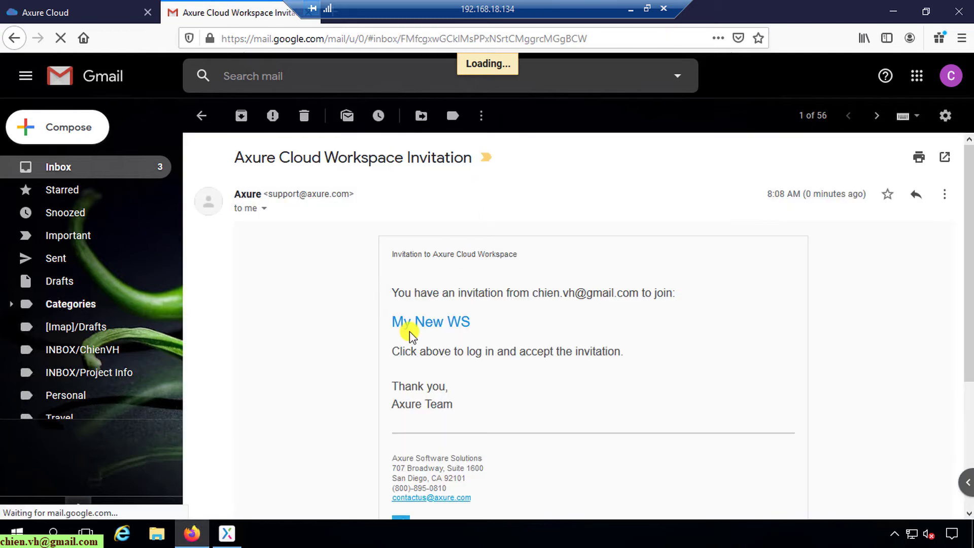
left_click(428, 371)
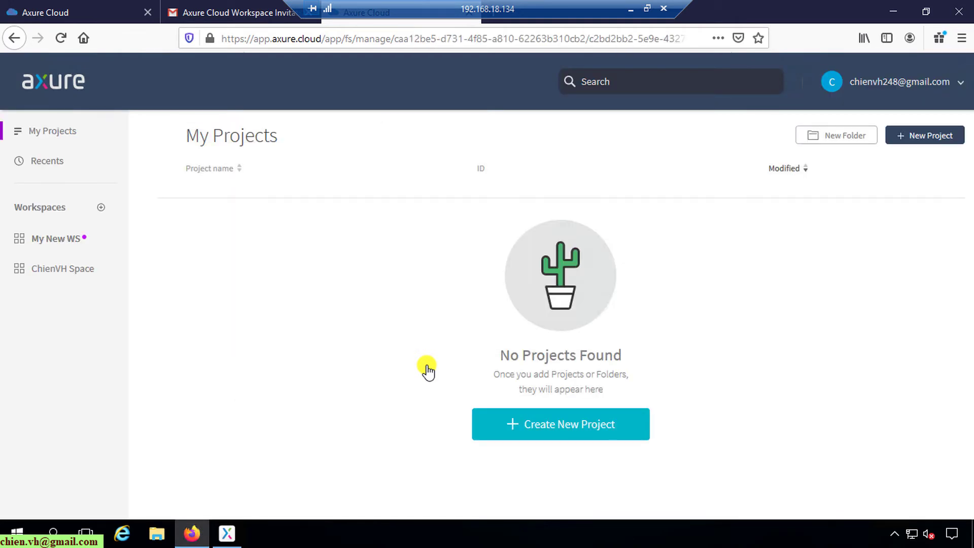
Accept the My New WS workspace invitation in Axure Cloud, then return to Axure RP 9.
left_click(50, 237)
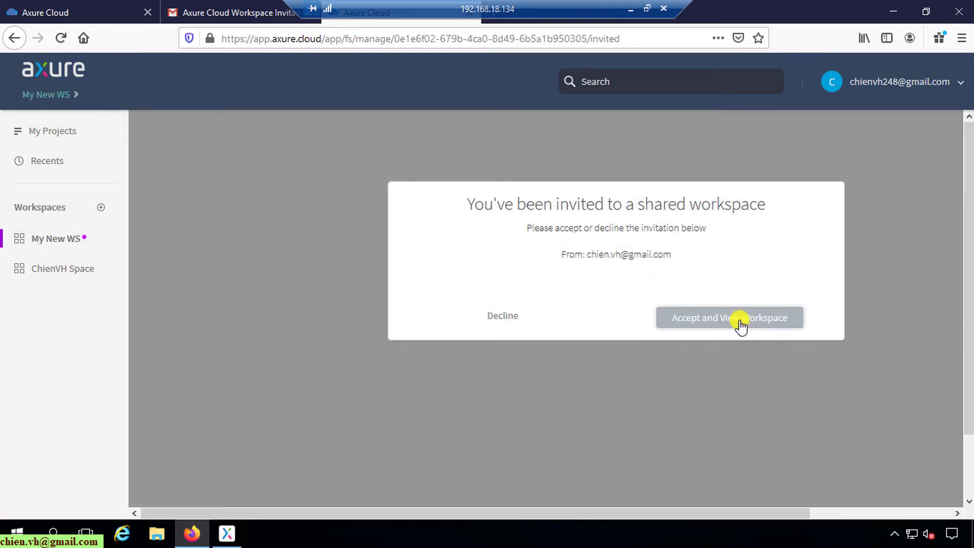
left_click(741, 321)
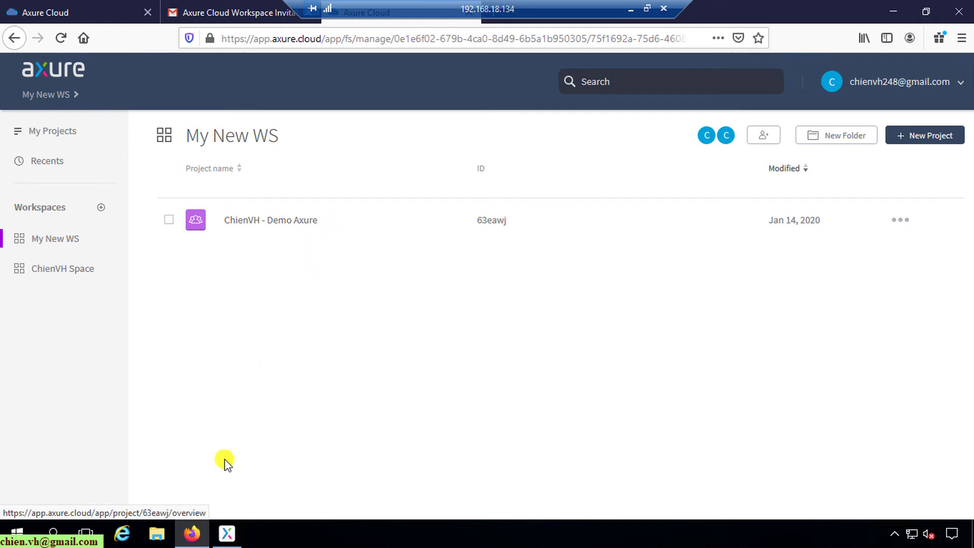
left_click(226, 532)
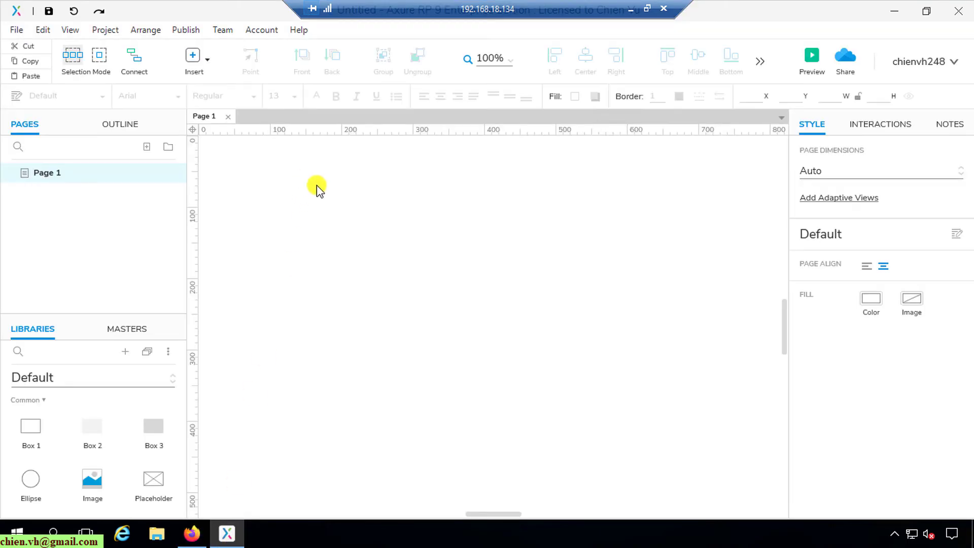
Retrieve the Demo Axure team project from Axure Cloud, save it locally under the default name, and open it.
left_click(223, 30)
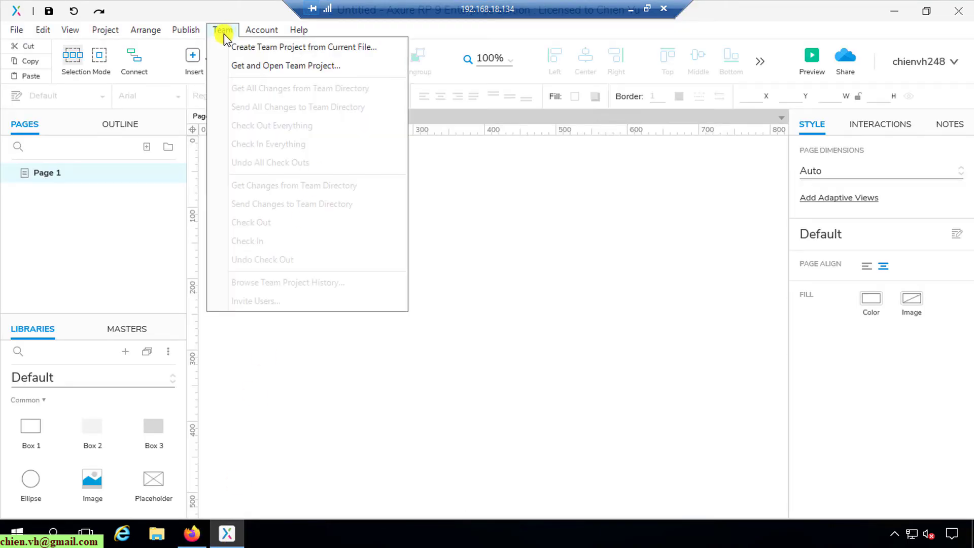
left_click(311, 68)
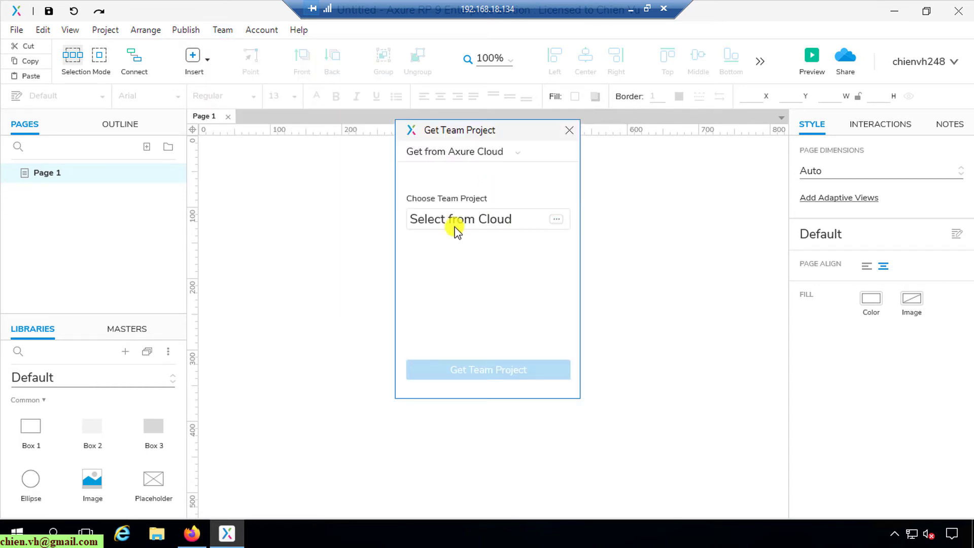
left_click(558, 220)
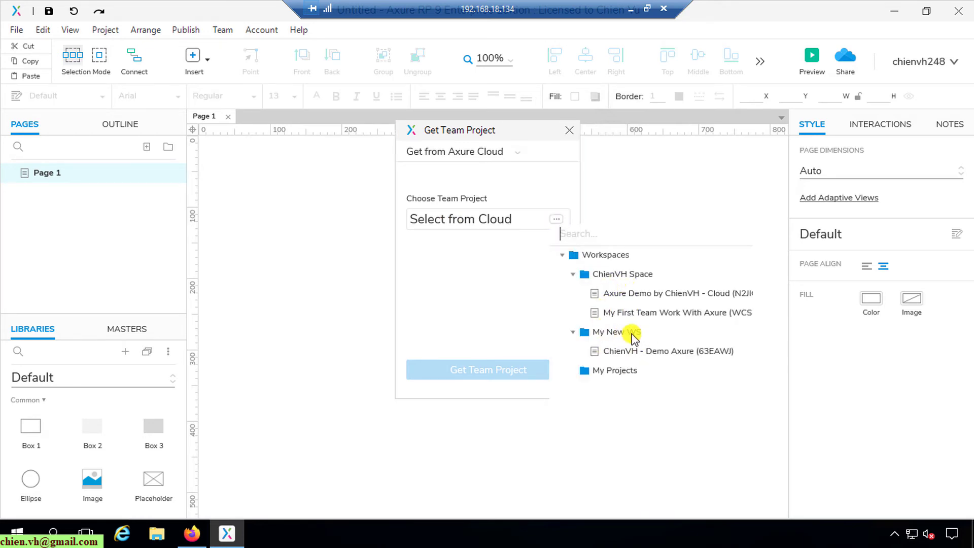
left_click(631, 351)
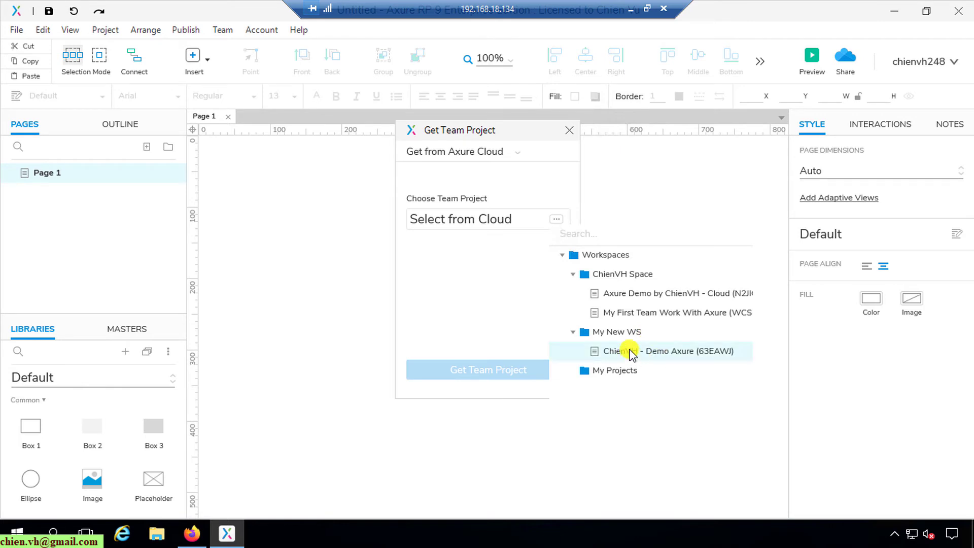
left_click(474, 374)
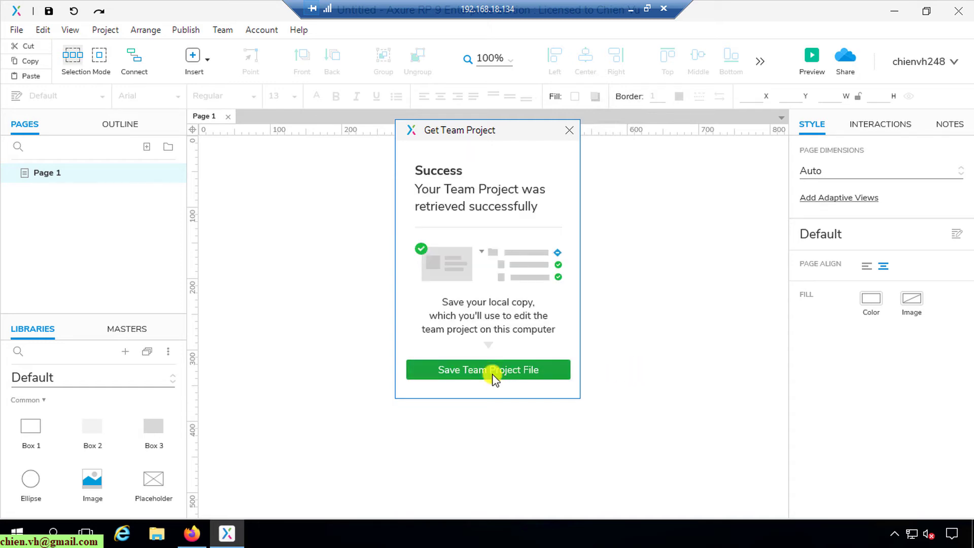
left_click(495, 373)
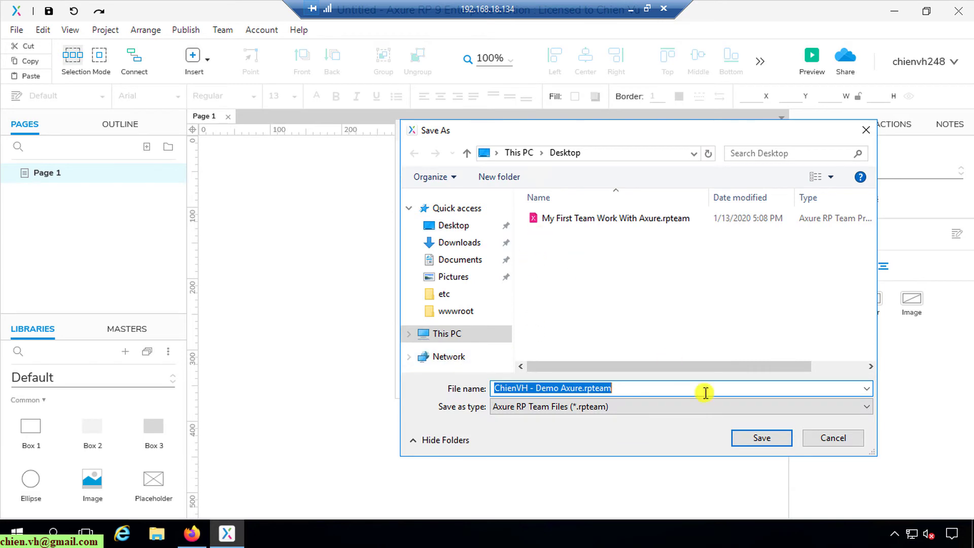
left_click(762, 439)
left_click(481, 374)
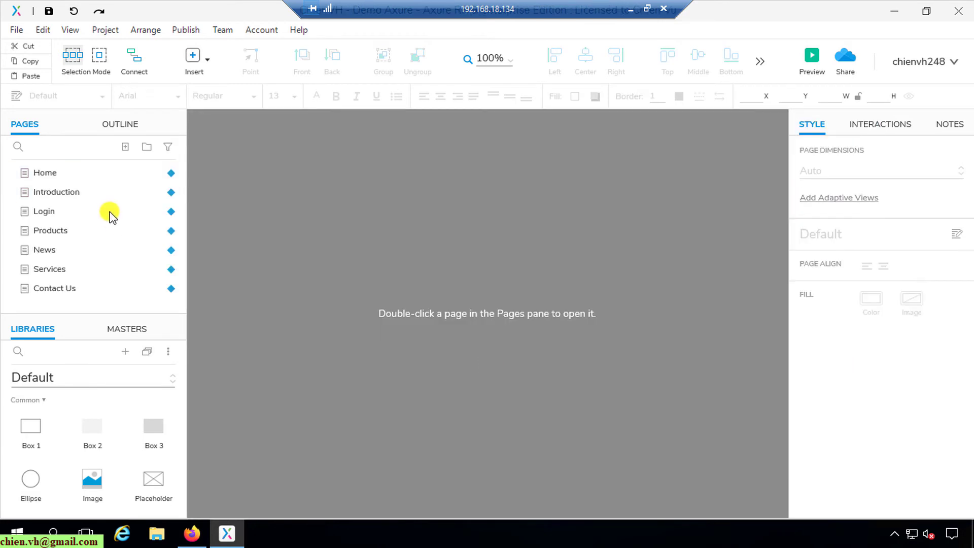
Open the Home page, dismiss the check-out tip, and scroll to review its header and car photo.
left_click(38, 172)
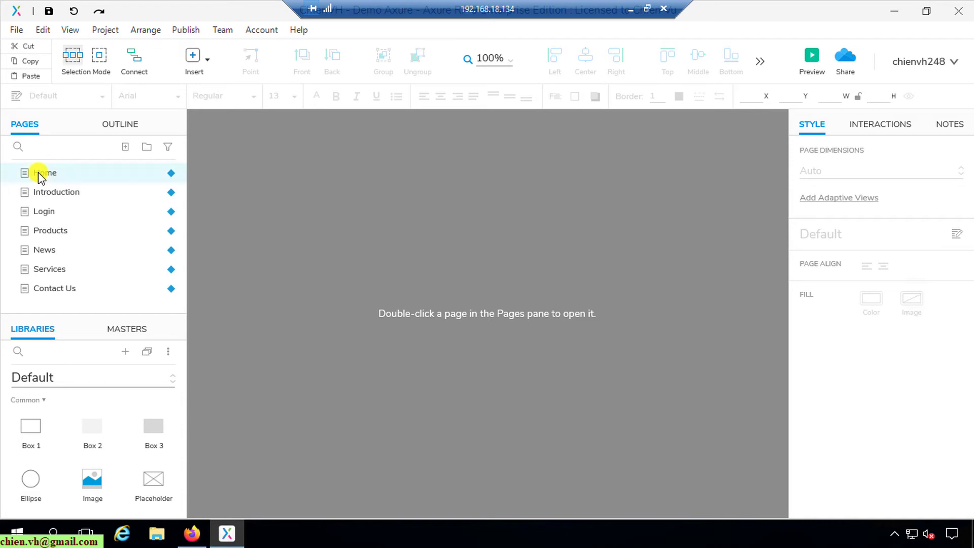
double_click(38, 172)
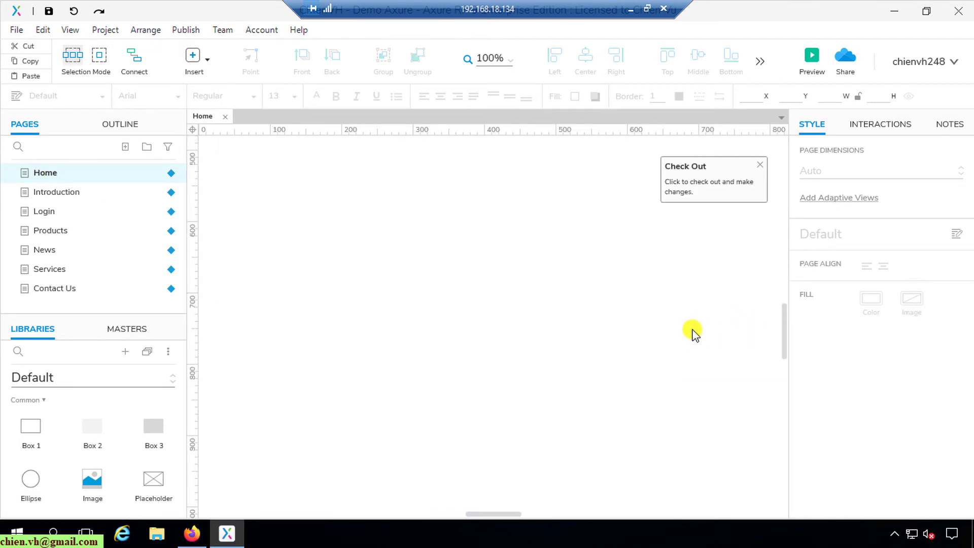
left_click(759, 165)
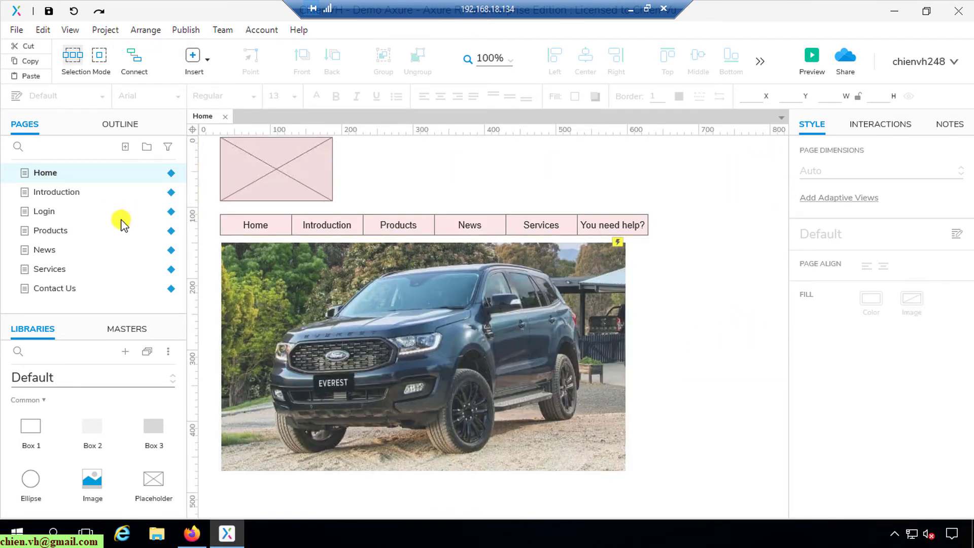
scroll(693, 345, "down", 5)
scroll(693, 345, "up", 3)
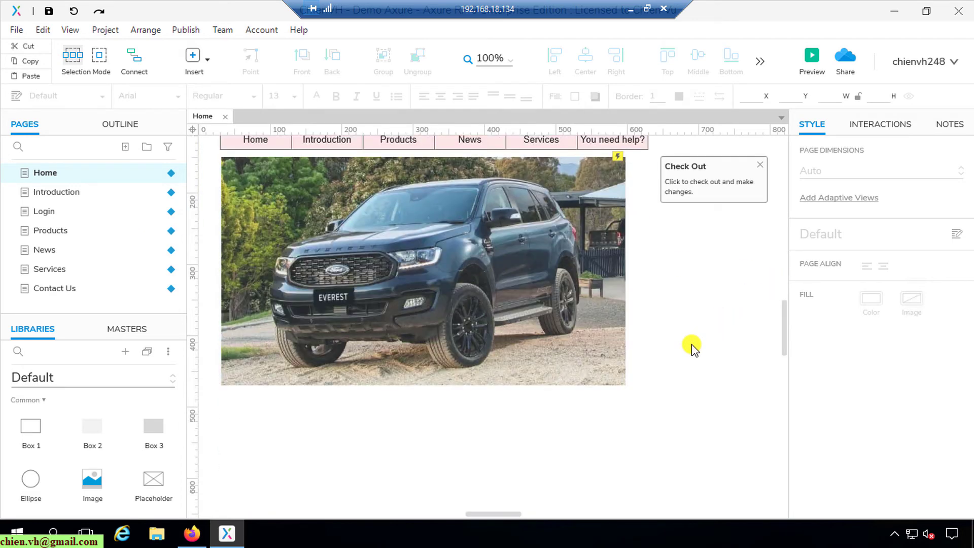
scroll(694, 349, "up", 5)
scroll(697, 350, "down", 2)
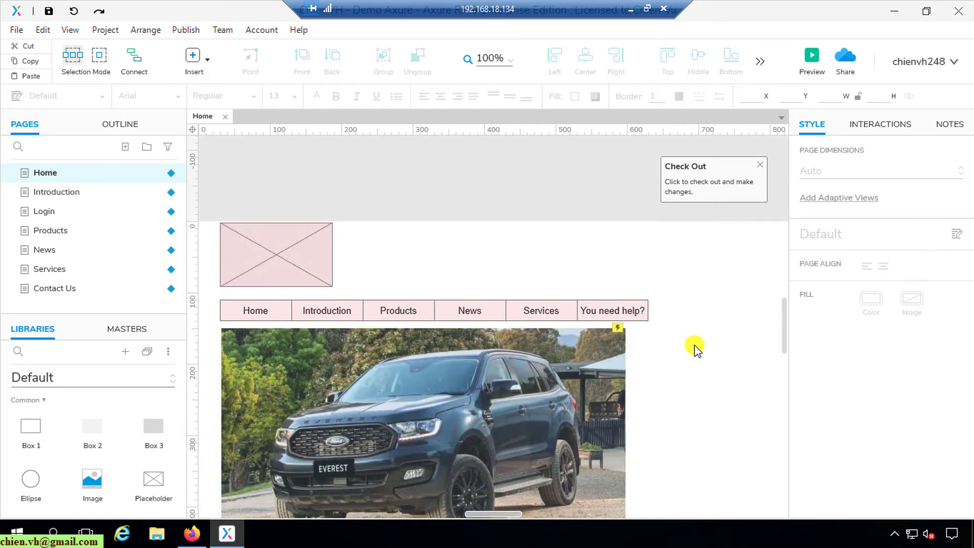
scroll(696, 347, "down", 2)
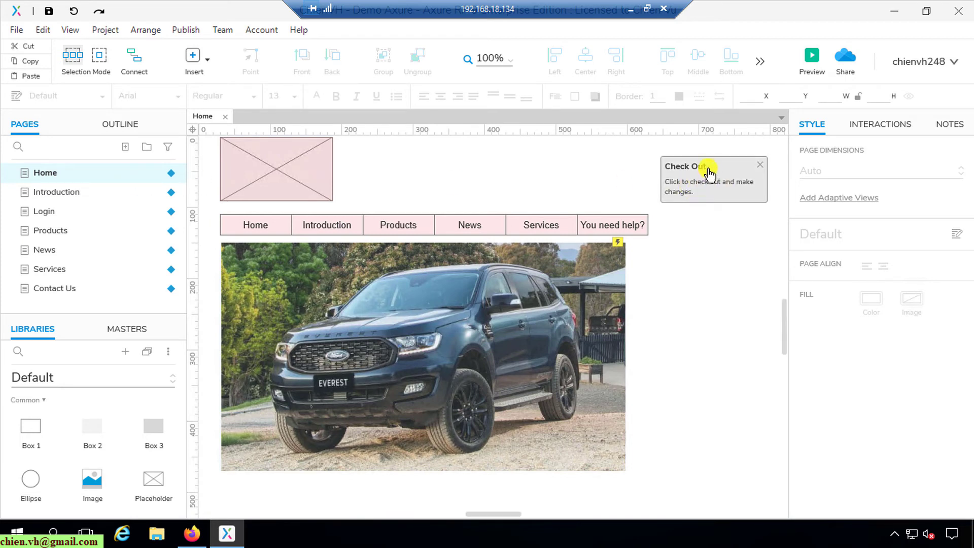
left_click(705, 173)
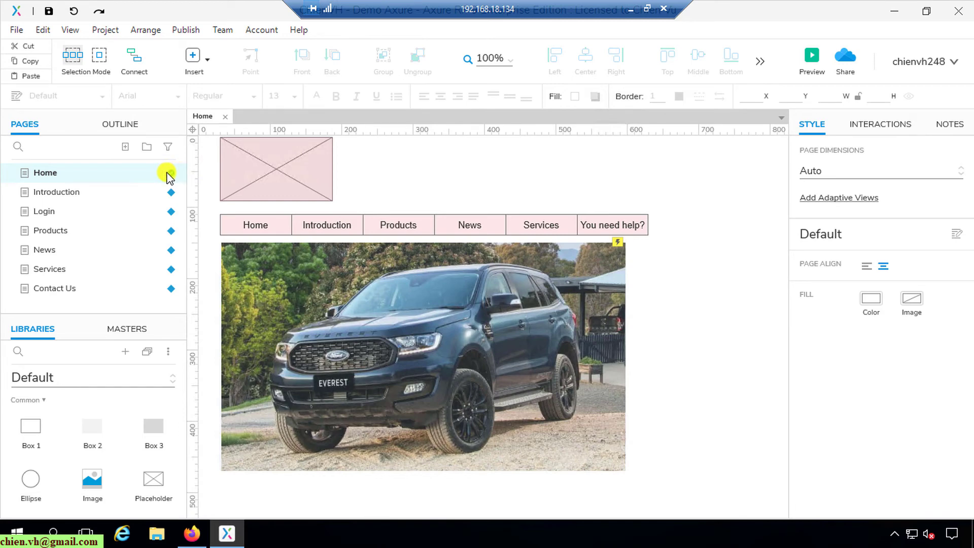
scroll(728, 324, "up", 5)
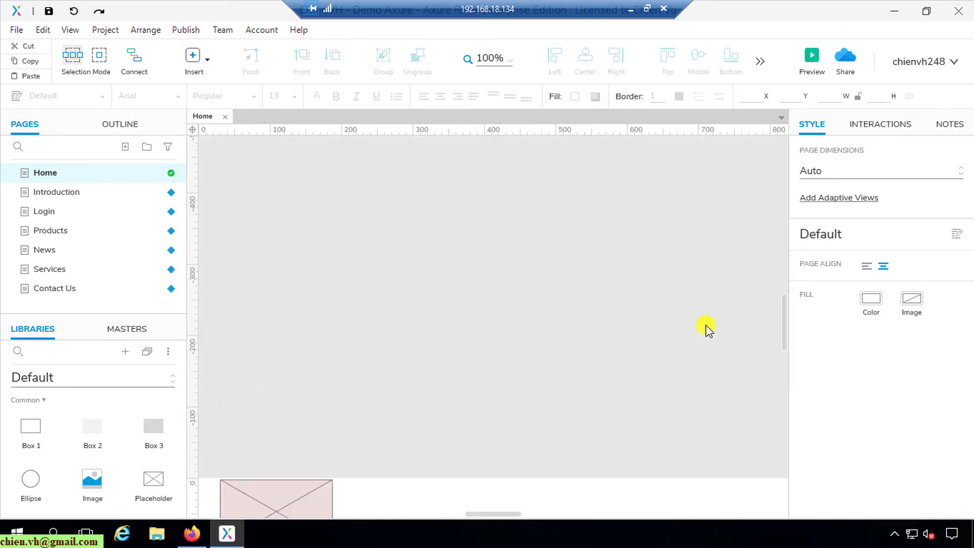
scroll(704, 331, "down", 5)
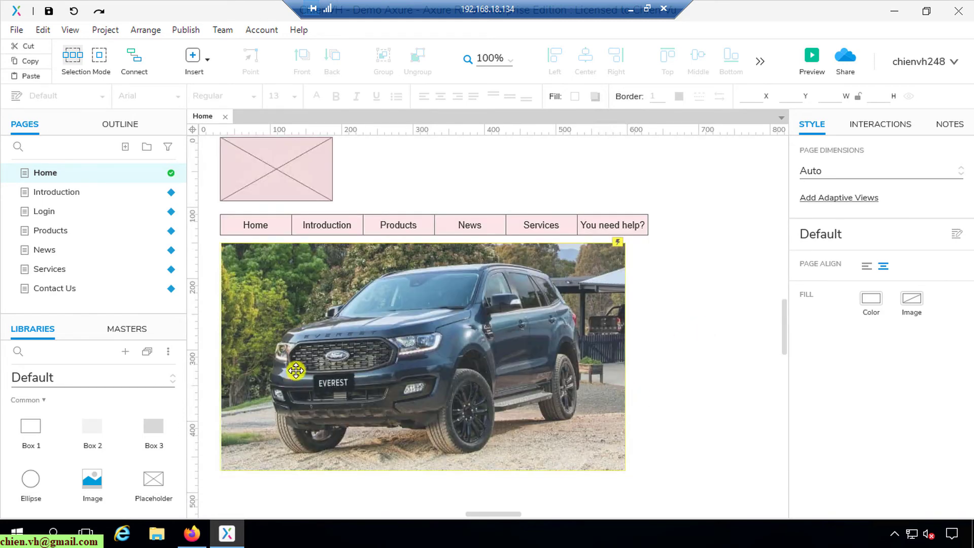
scroll(709, 303, "down", 2)
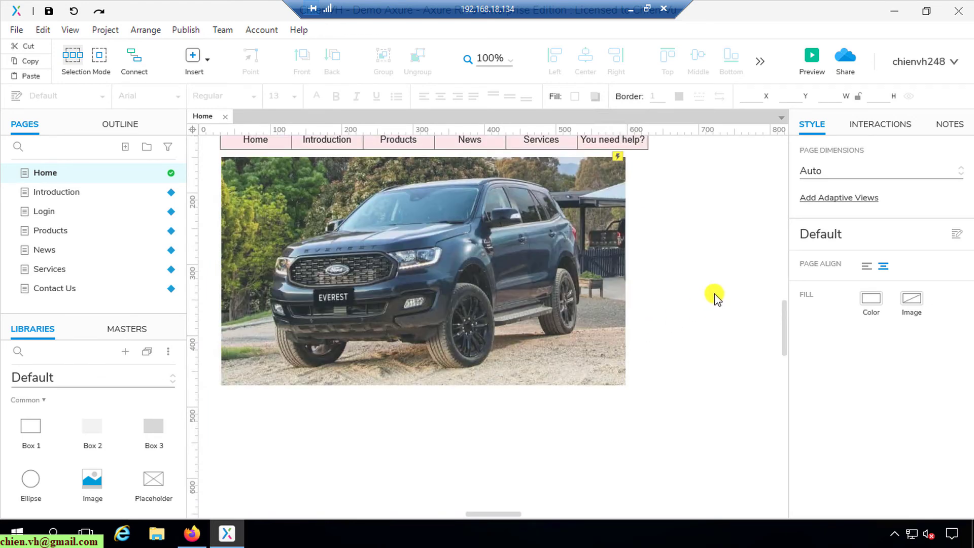
scroll(714, 293, "up", 2)
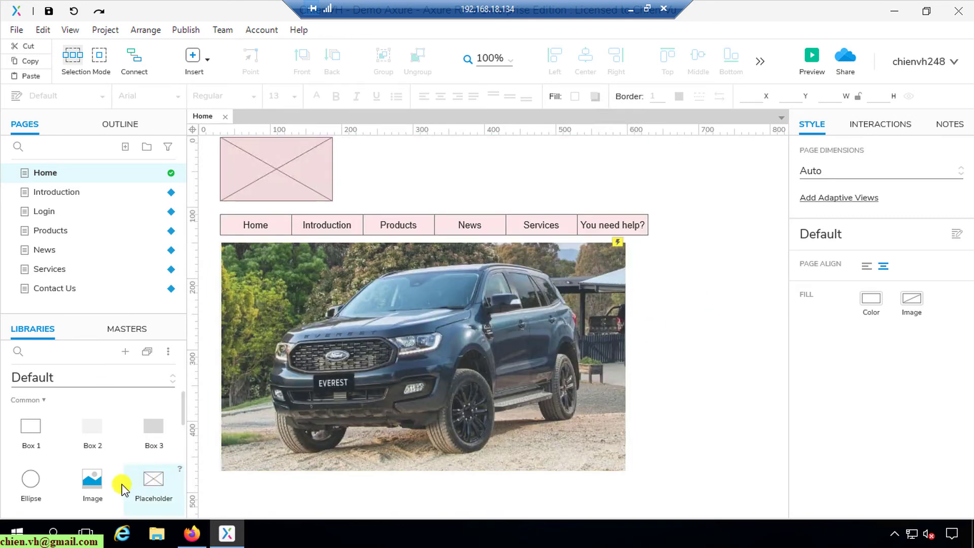
scroll(144, 460, "down", 2)
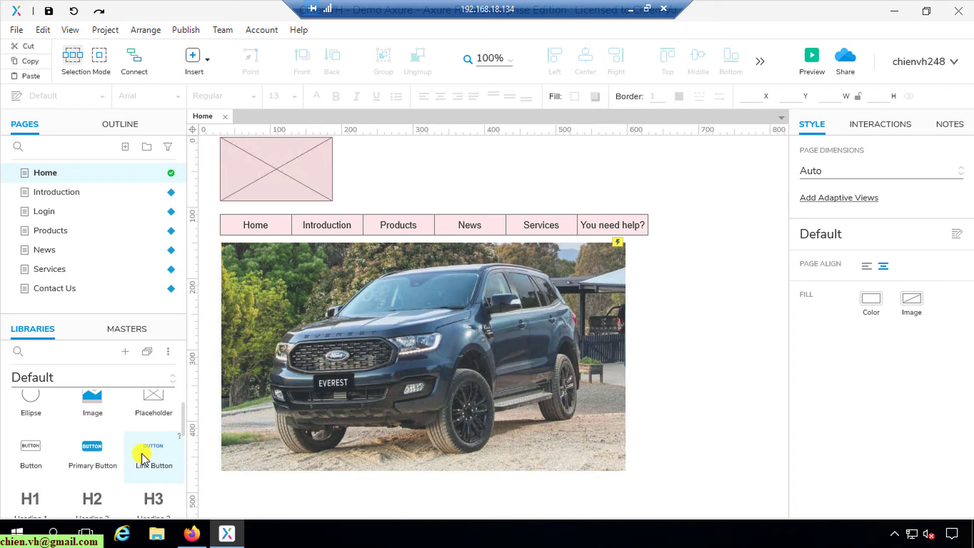
scroll(141, 459, "down", 2)
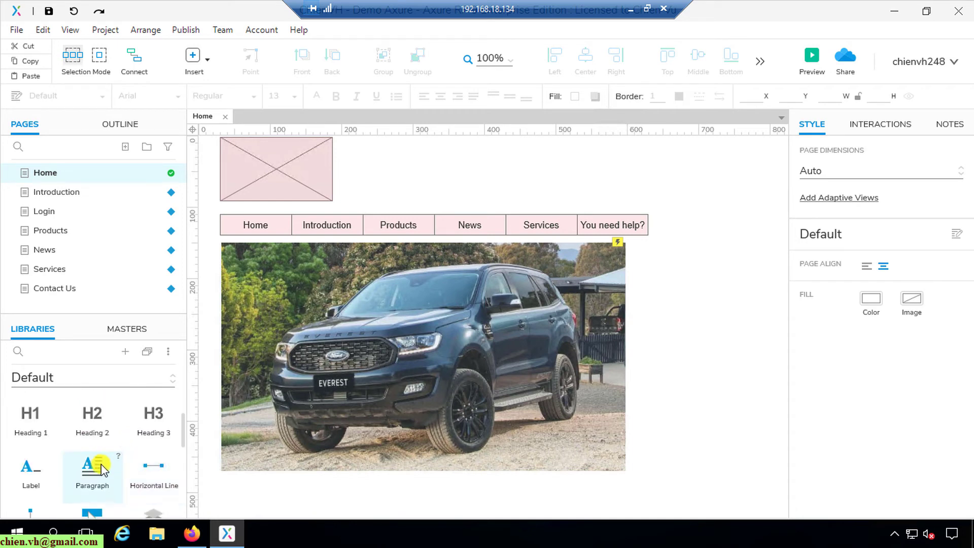
scroll(99, 464, "down", 2)
scroll(96, 464, "down", 2)
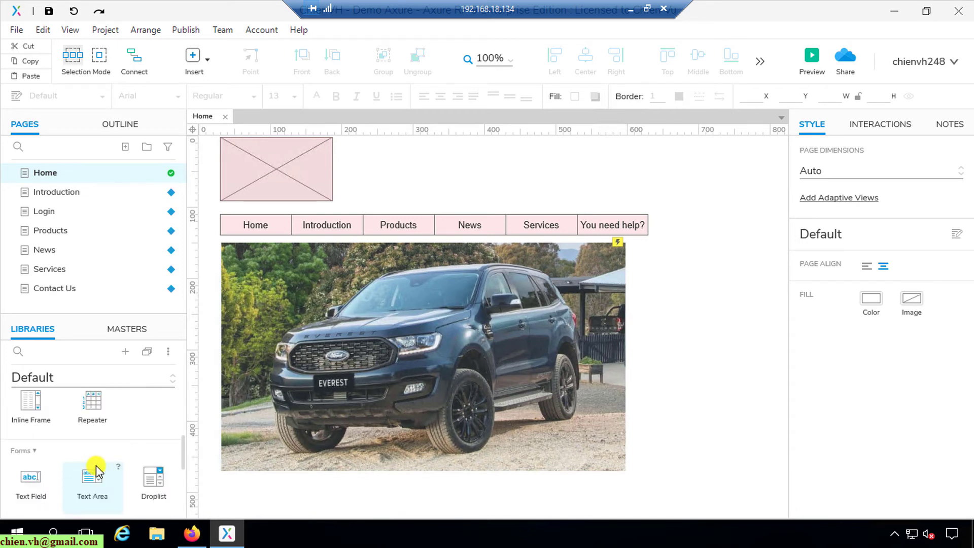
scroll(96, 465, "up", 6)
scroll(96, 464, "down", 2)
scroll(91, 464, "up", 4)
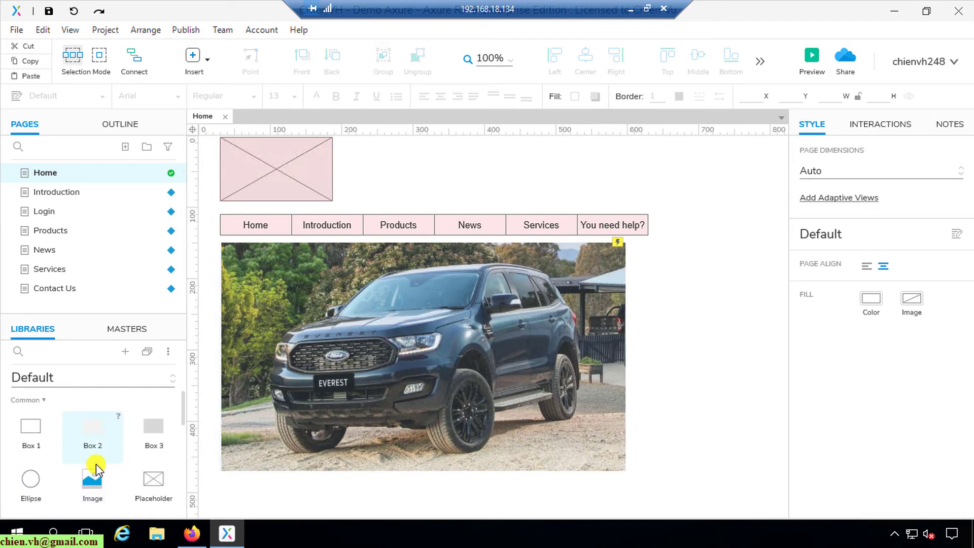
left_click(38, 377)
key("Escape")
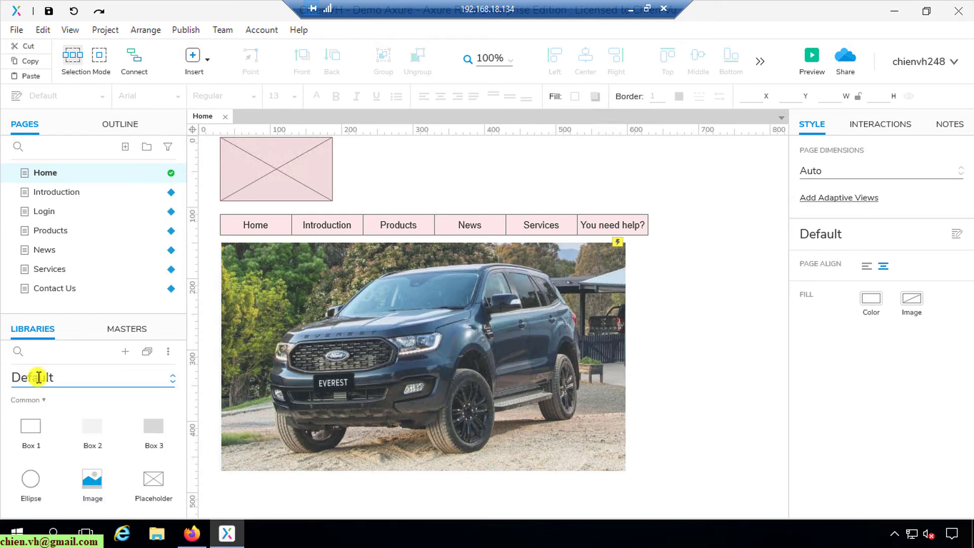
left_click(19, 351)
type("i k")
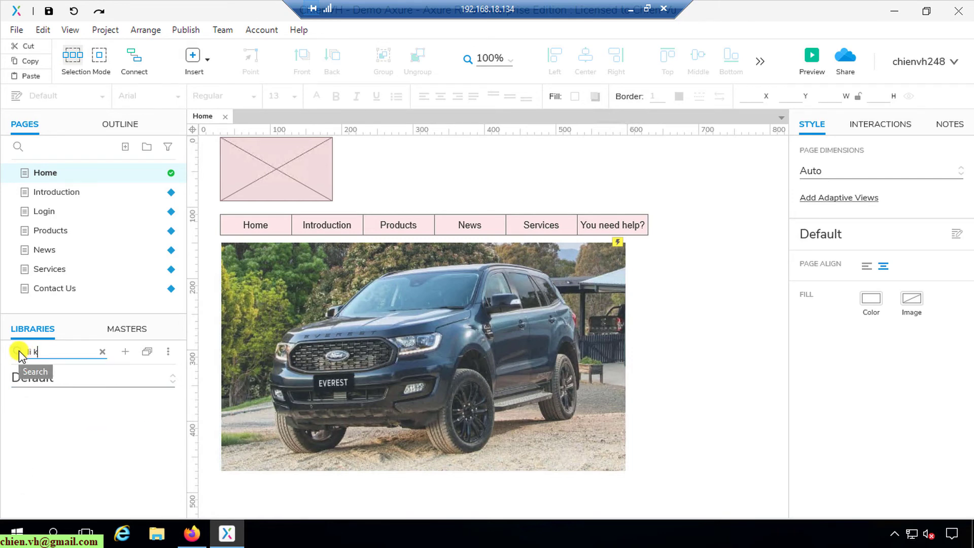
type("nk")
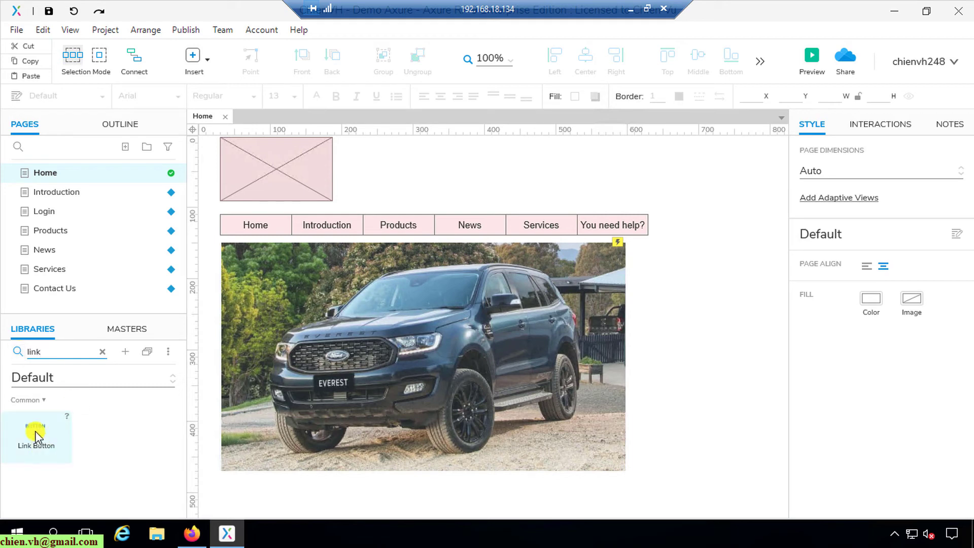
left_click(103, 352)
scroll(108, 468, "down", 2)
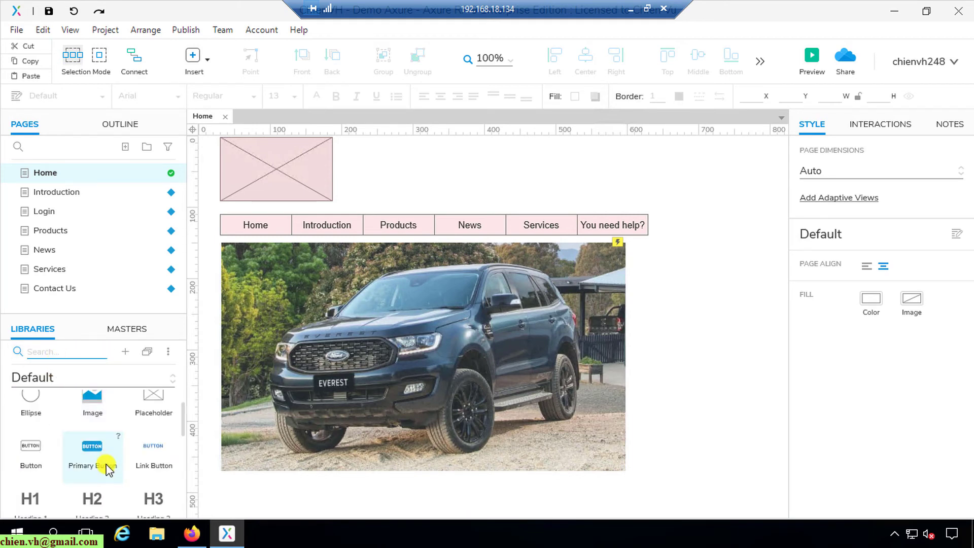
scroll(69, 478, "down", 2)
scroll(71, 491, "down", 2)
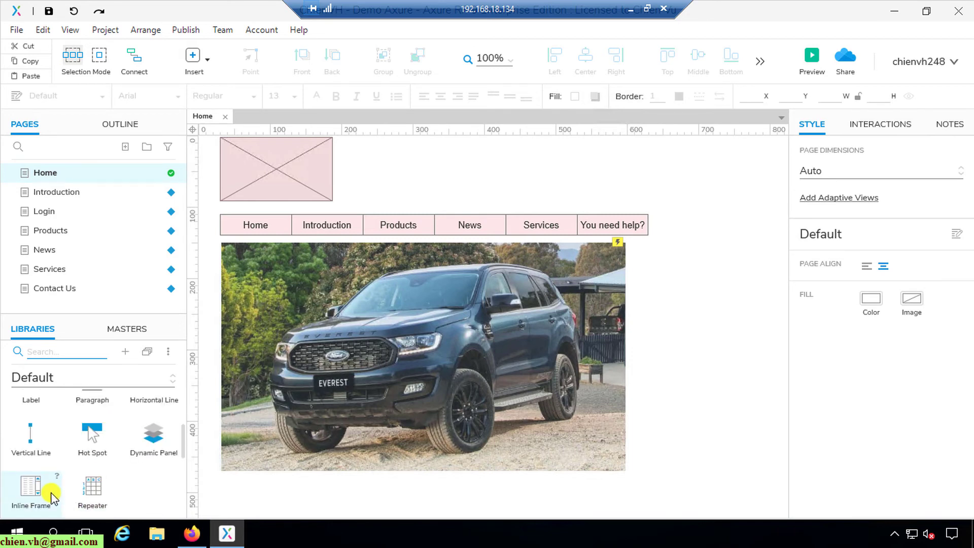
scroll(68, 495, "up", 3)
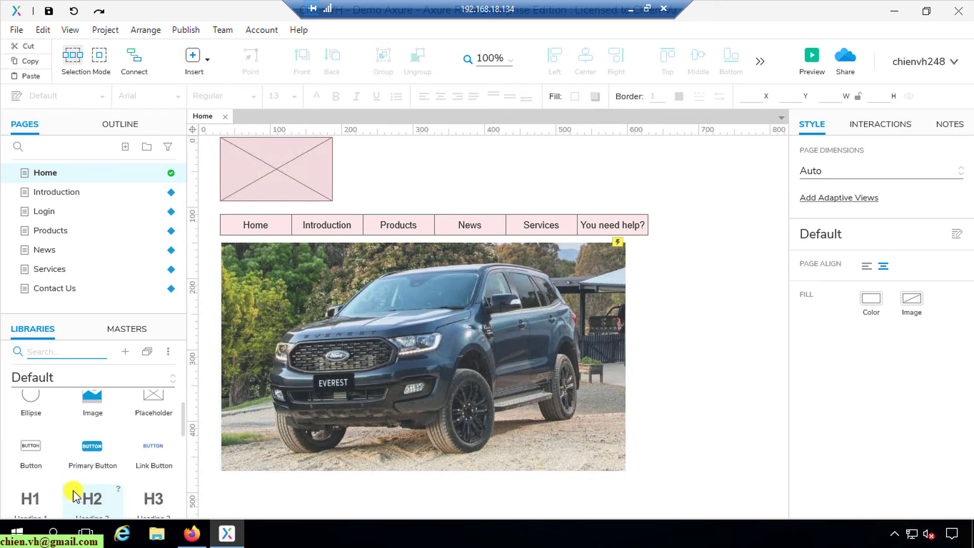
scroll(71, 495, "down", 2)
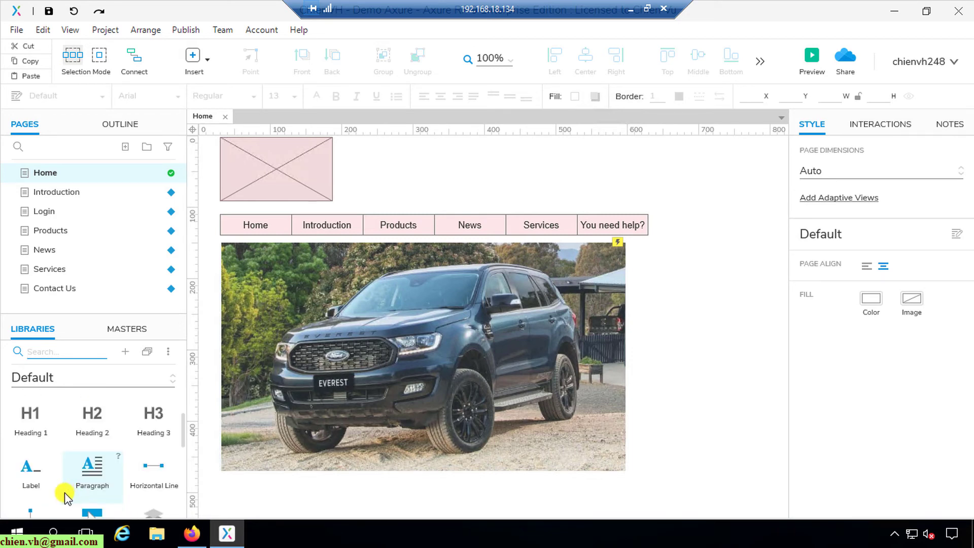
Add a text label reading 'Login' above the right end of the Home page menu bar.
left_click_drag(30, 472, 641, 194)
double_click(643, 195)
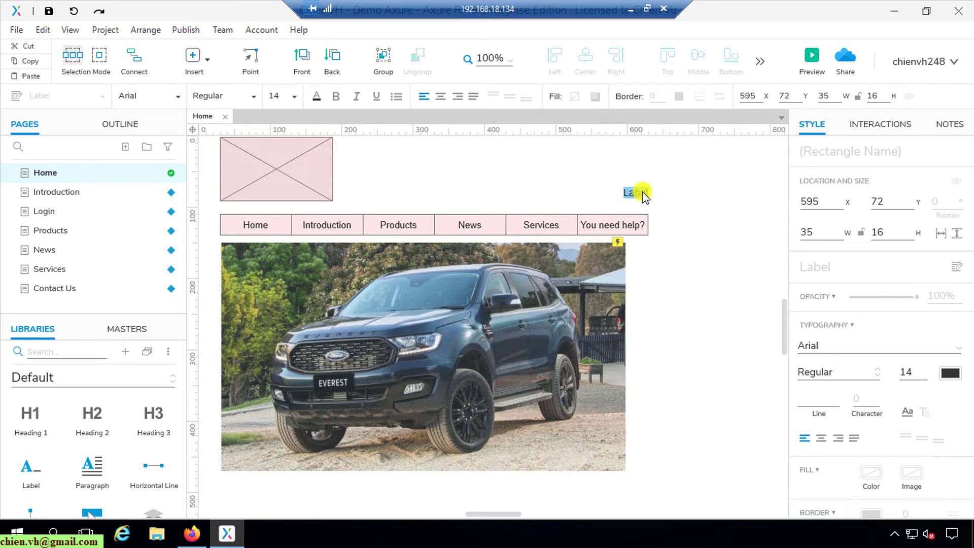
right_click(643, 195)
key("Escape")
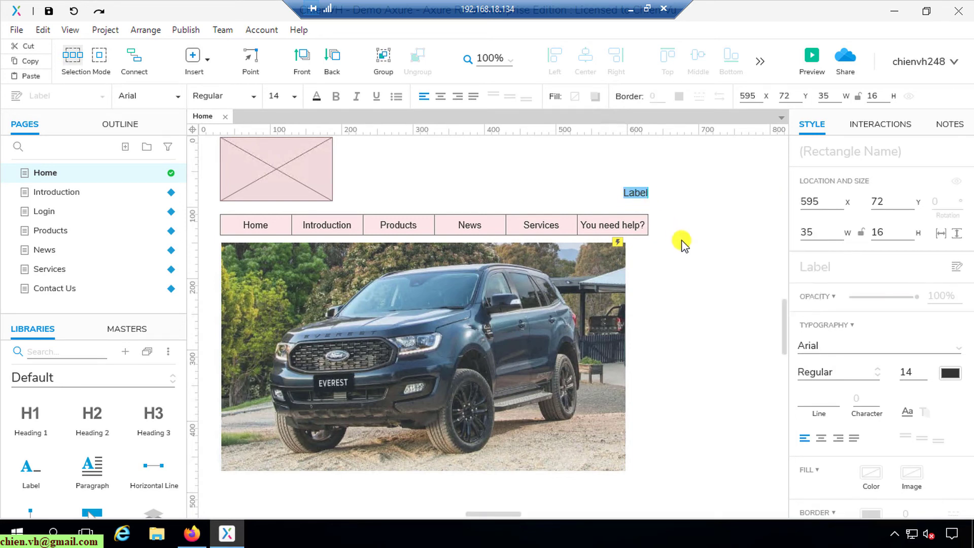
key("BackSpace")
type("Login")
left_click(688, 223)
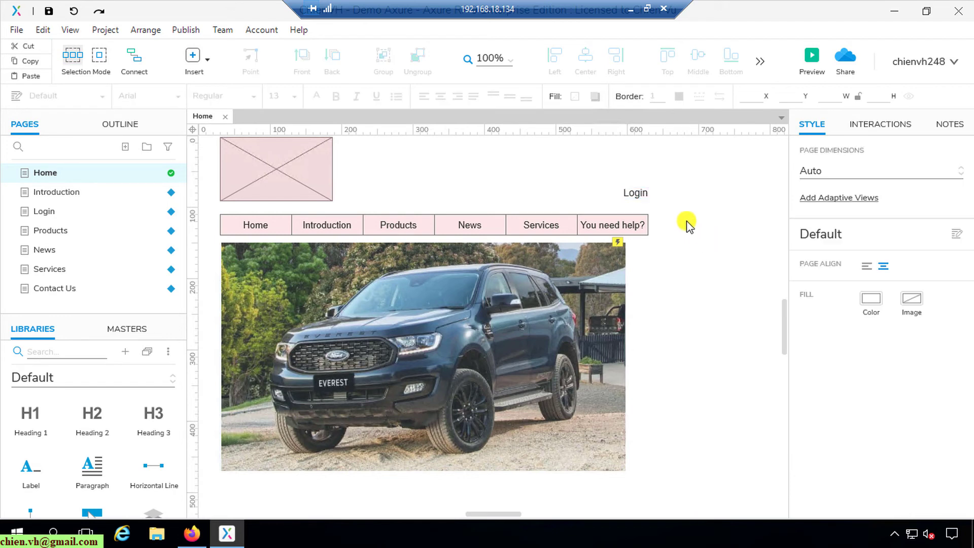
Colour the Login text blue (#0000FF) and save the project.
left_click(633, 196)
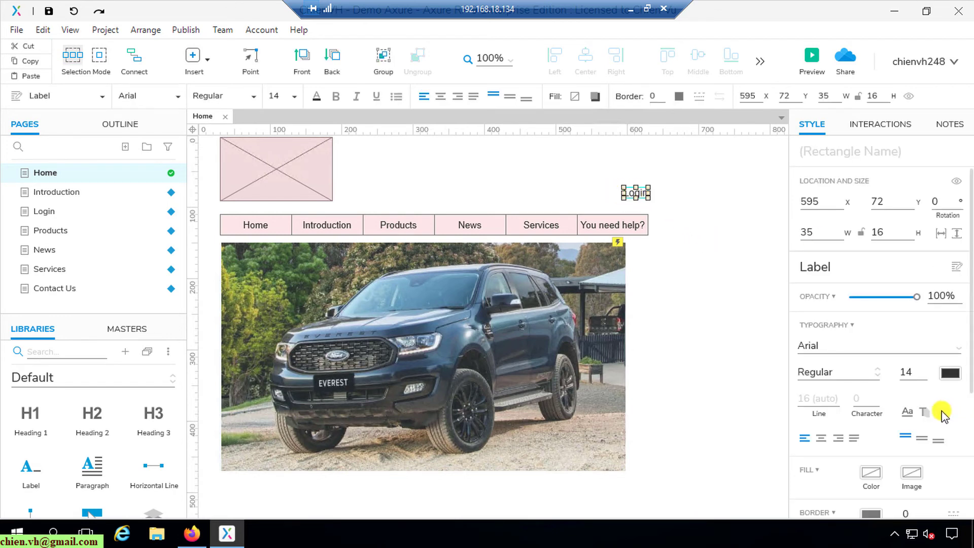
left_click(951, 373)
left_click(939, 303)
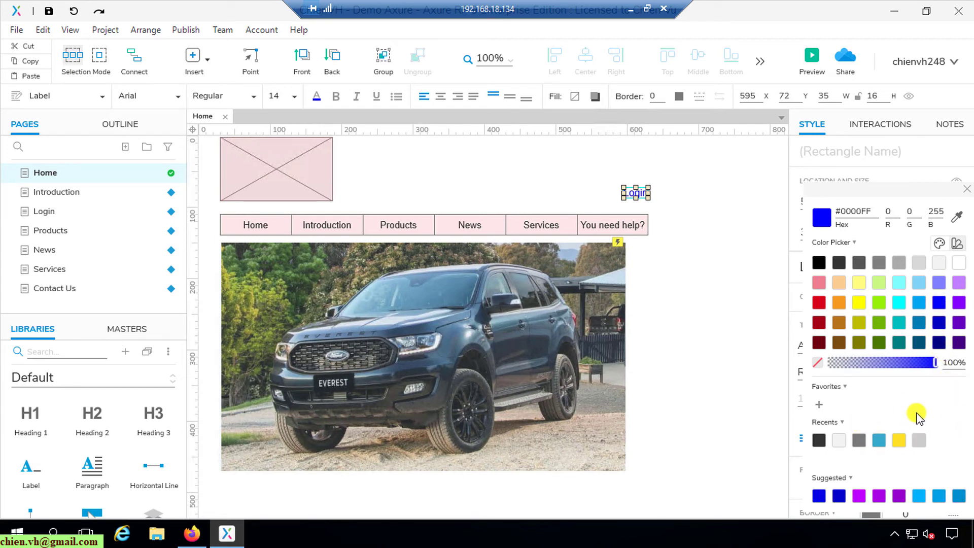
left_click(717, 287)
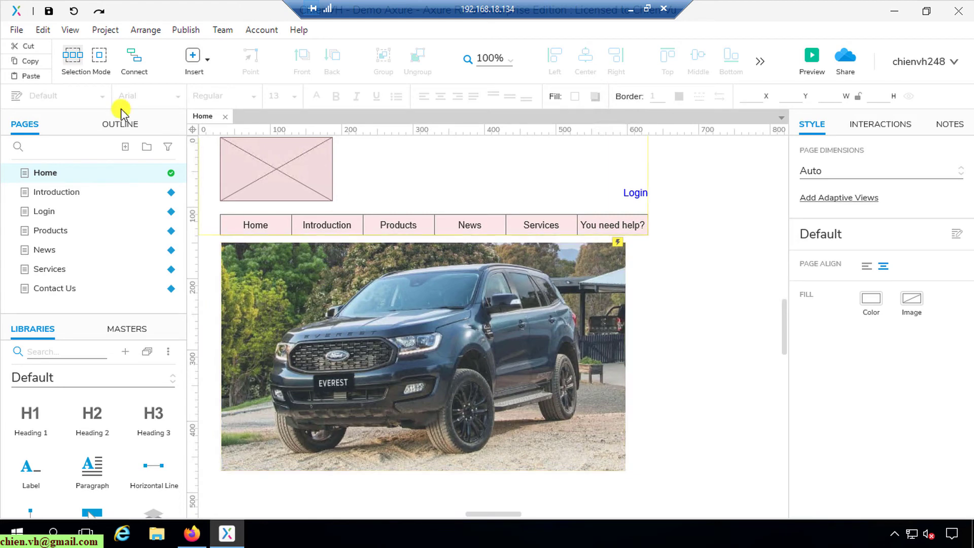
left_click(50, 11)
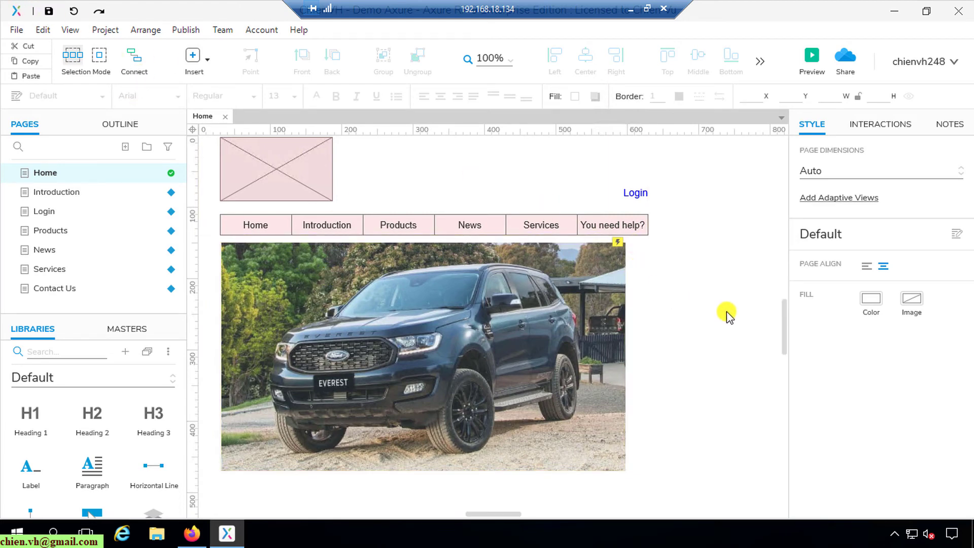
scroll(726, 311, "down", 3)
scroll(728, 319, "up", 3)
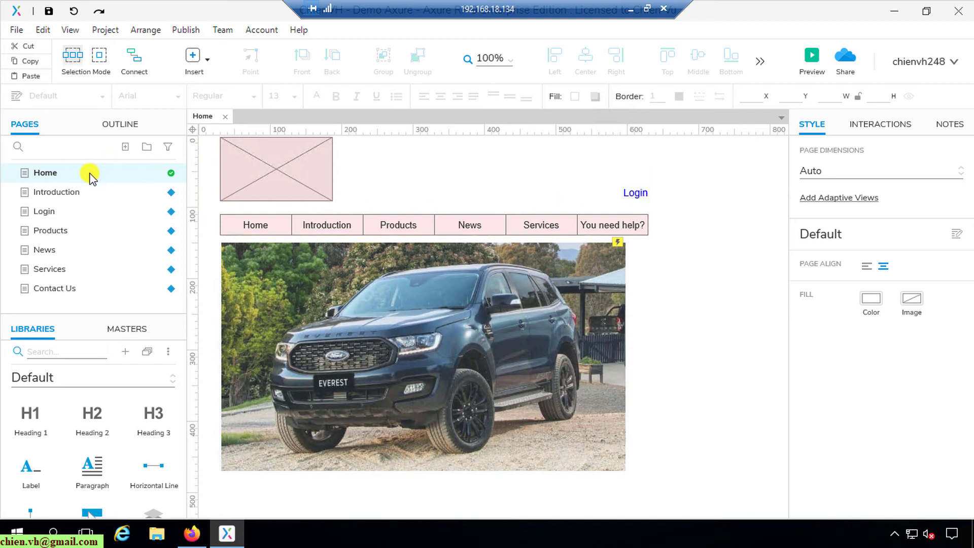
Check in the Home page with the note 'Added new Login link on the header'.
right_click(127, 176)
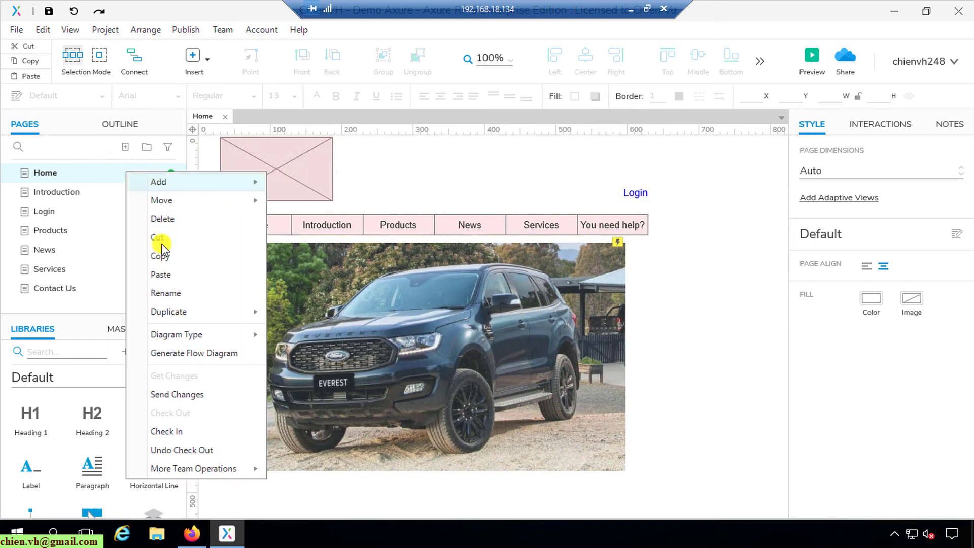
left_click(173, 432)
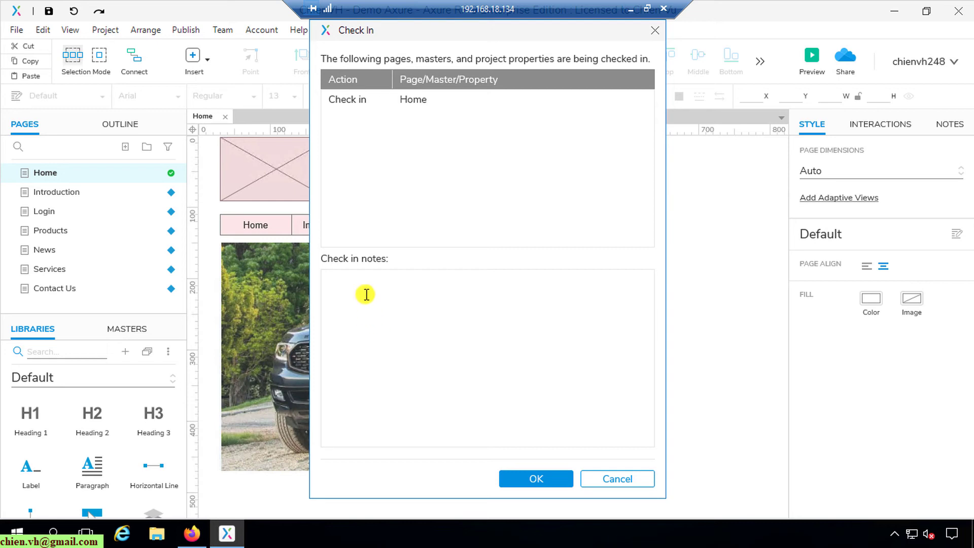
left_click(392, 313)
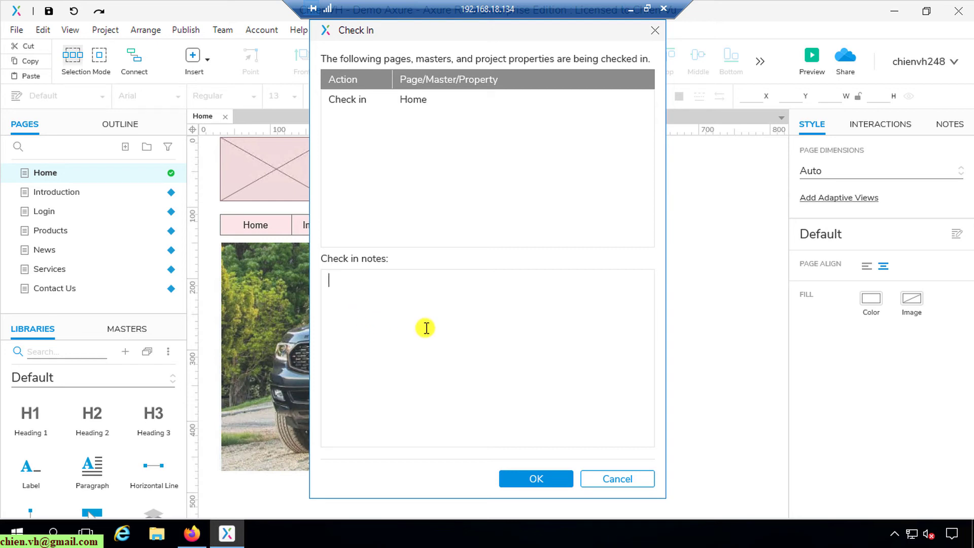
type("Added new Login link on ")
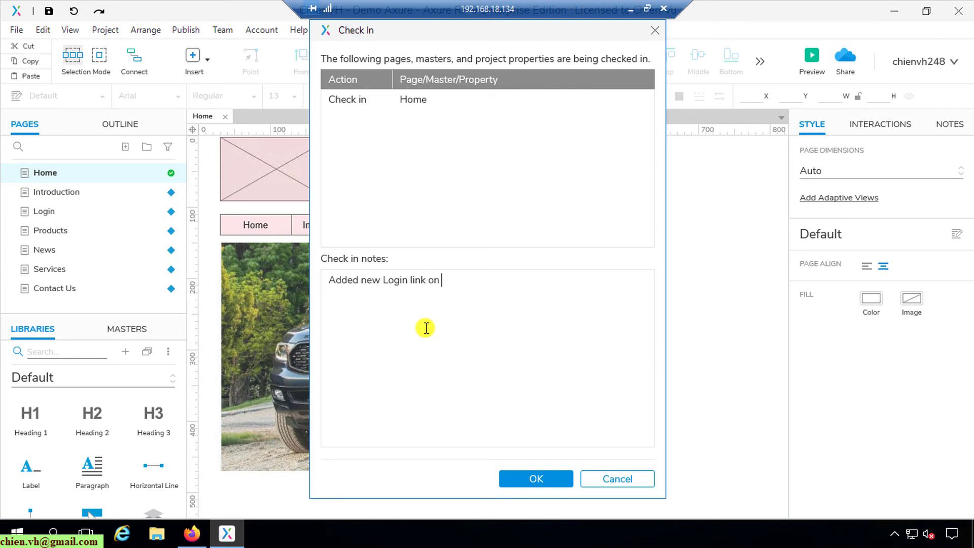
type("the header")
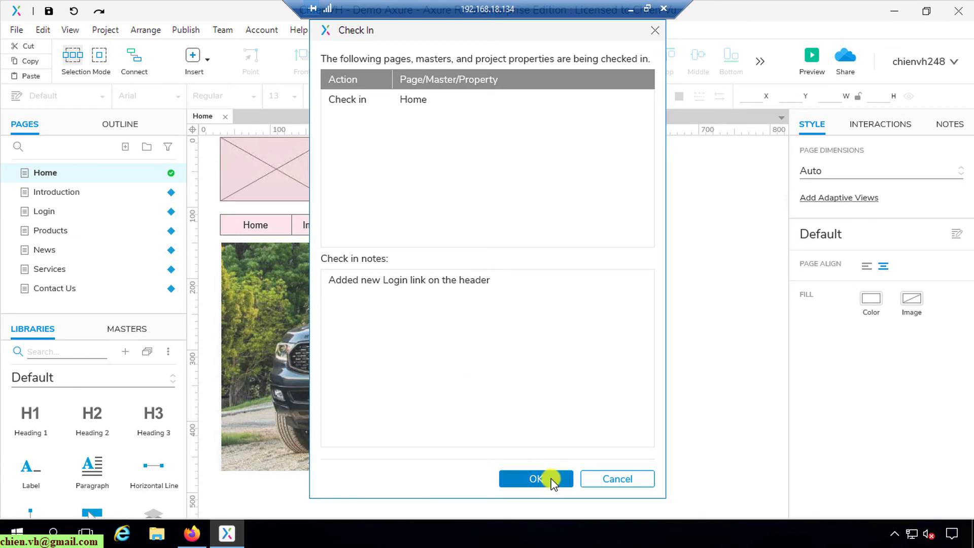
left_click(553, 479)
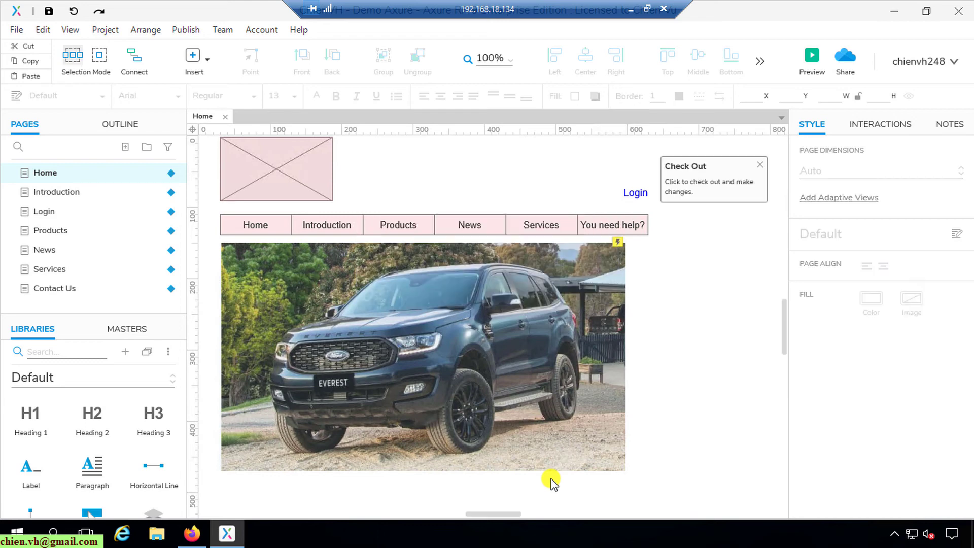
Switch back to the local Axure RP 9 editor and start Get and Open Team Project.
left_click(630, 9)
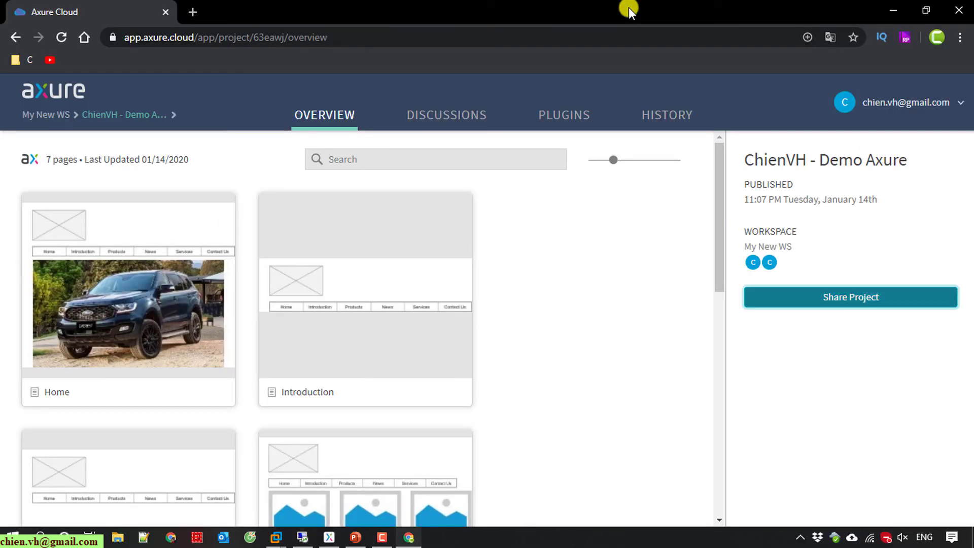
left_click(329, 537)
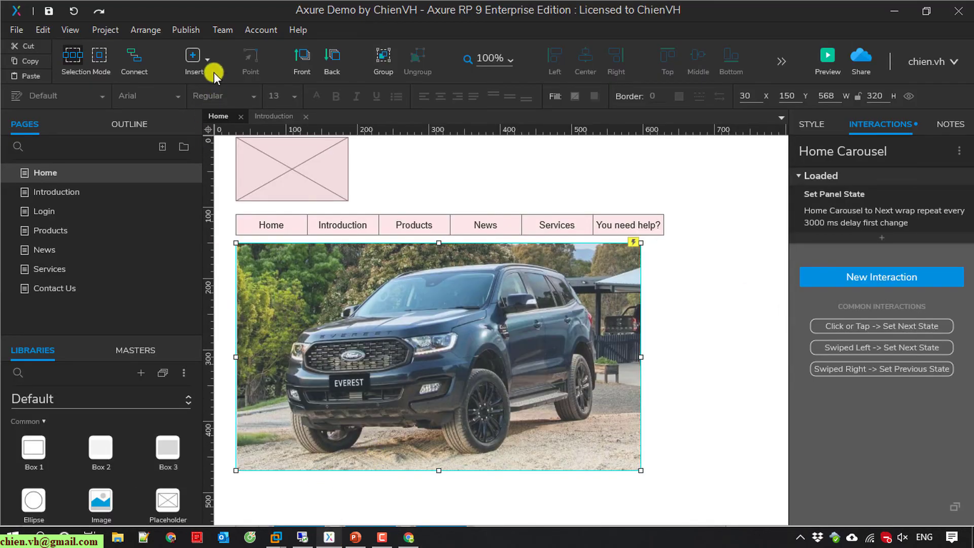
left_click(220, 31)
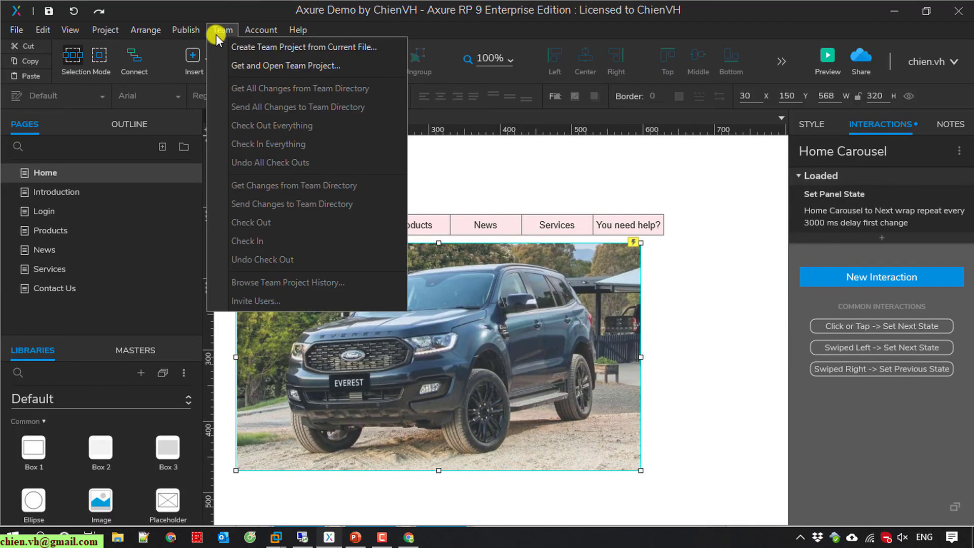
left_click(536, 185)
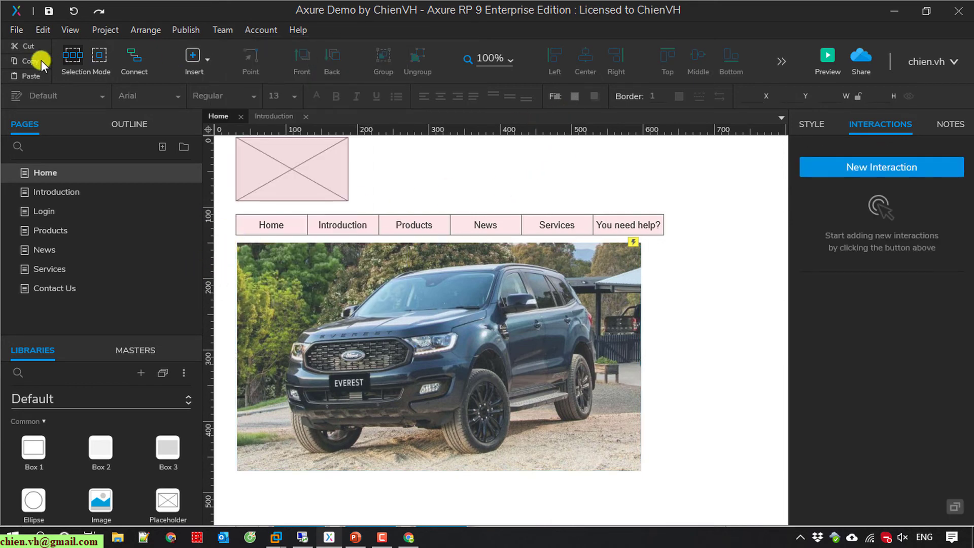
left_click(14, 31)
mouse_move(226, 28)
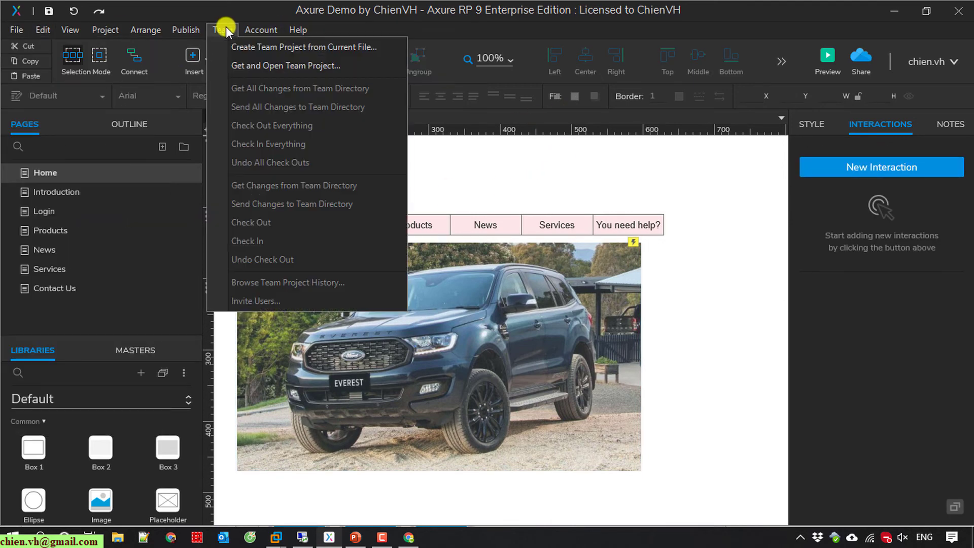
left_click(251, 66)
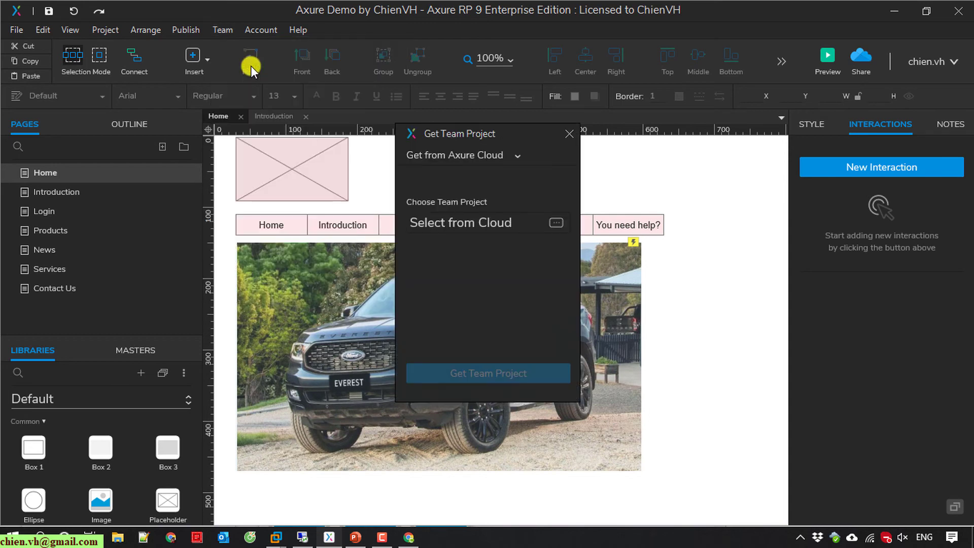
Pick the demo project from Axure Cloud, save its .rpteam file over the existing one, and open it.
left_click(554, 220)
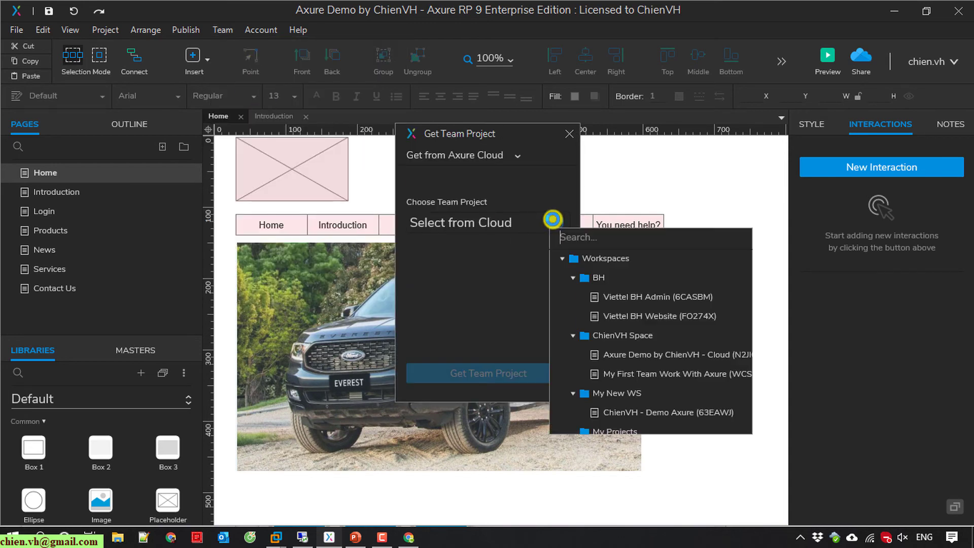
scroll(646, 386, "down", 1)
left_click(646, 400)
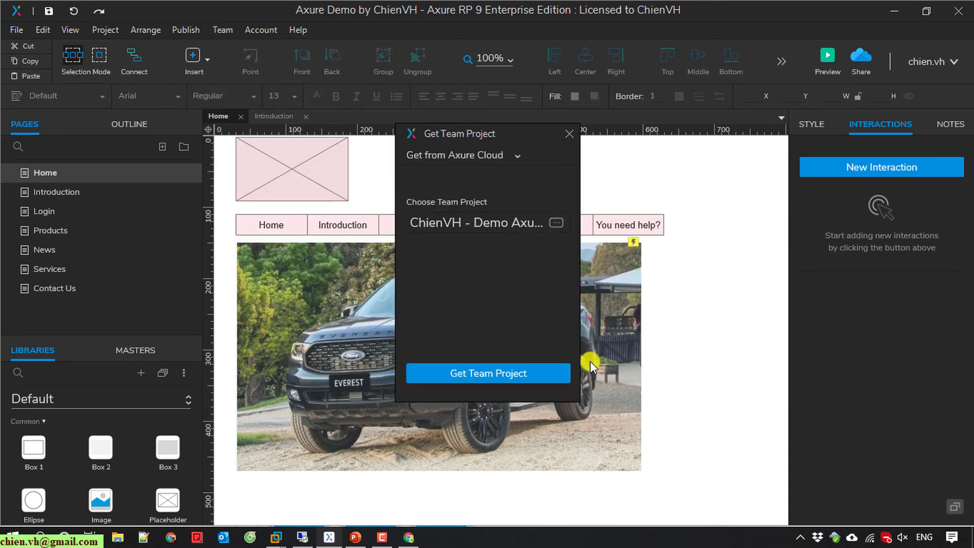
left_click(497, 373)
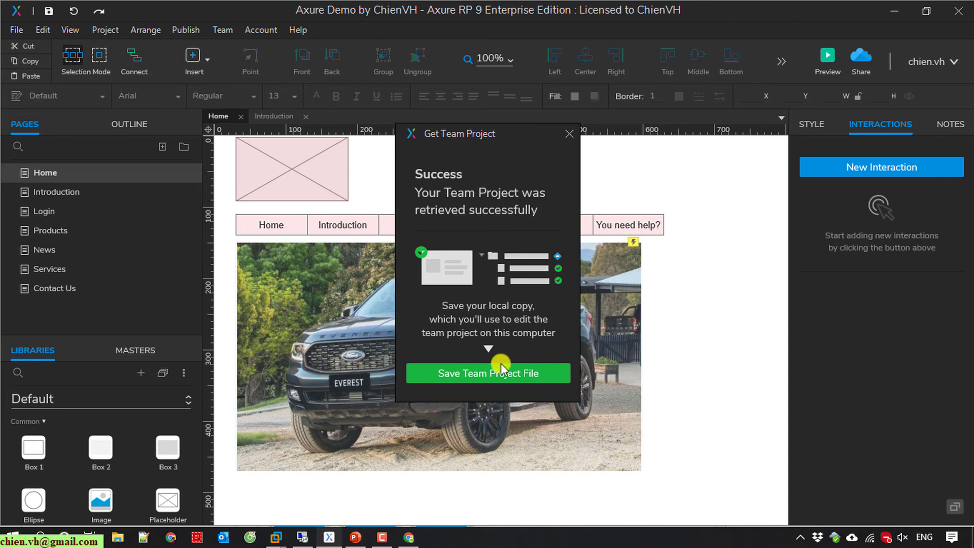
left_click(492, 376)
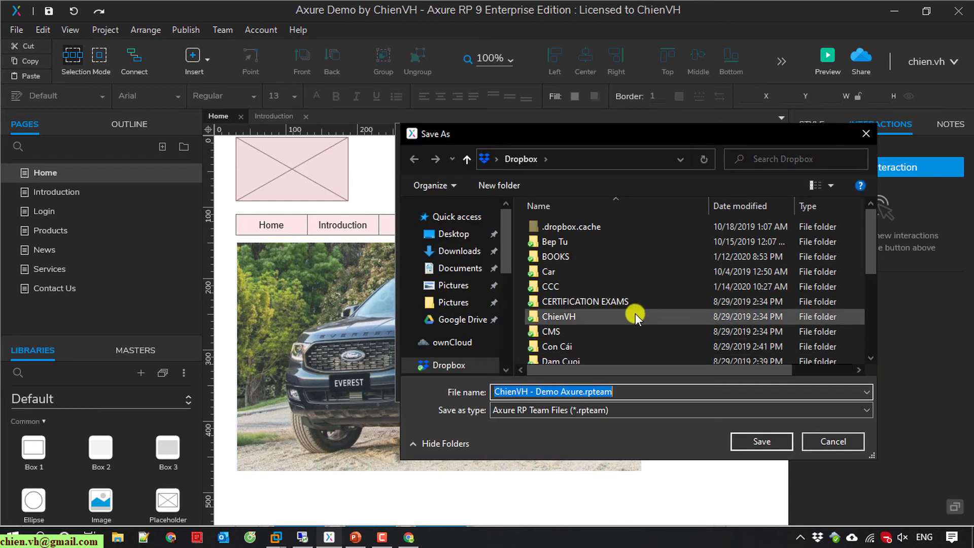
left_click(764, 440)
left_click(552, 273)
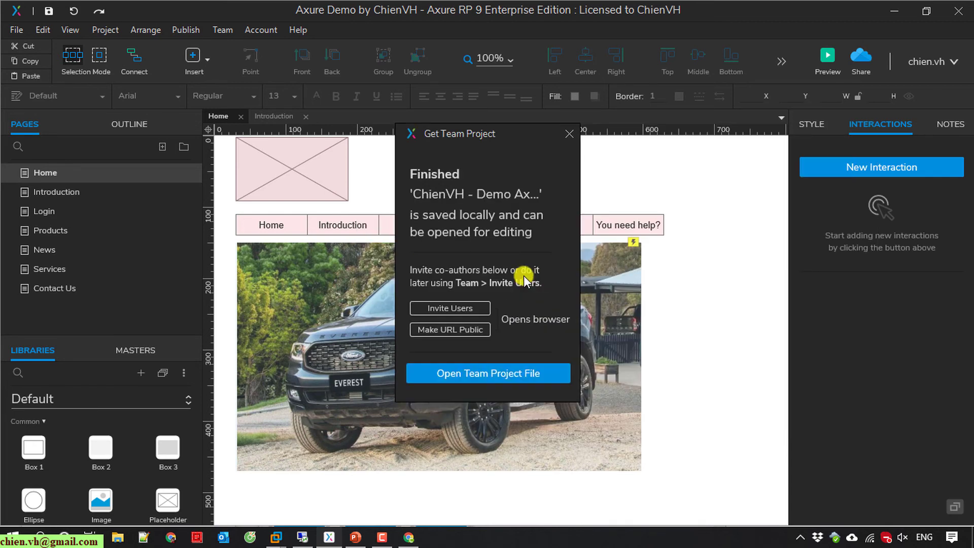
left_click(490, 375)
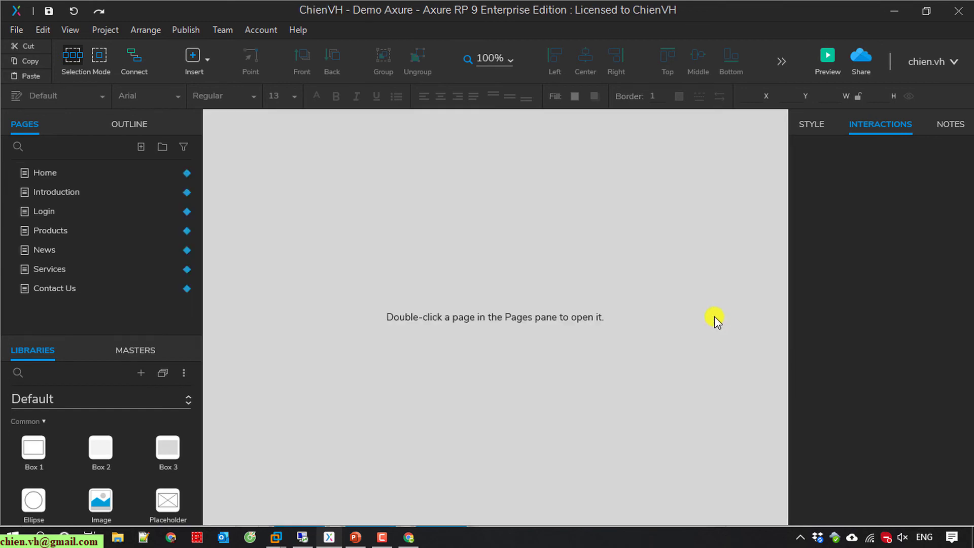
Open the Home page and check it out for editing.
double_click(64, 172)
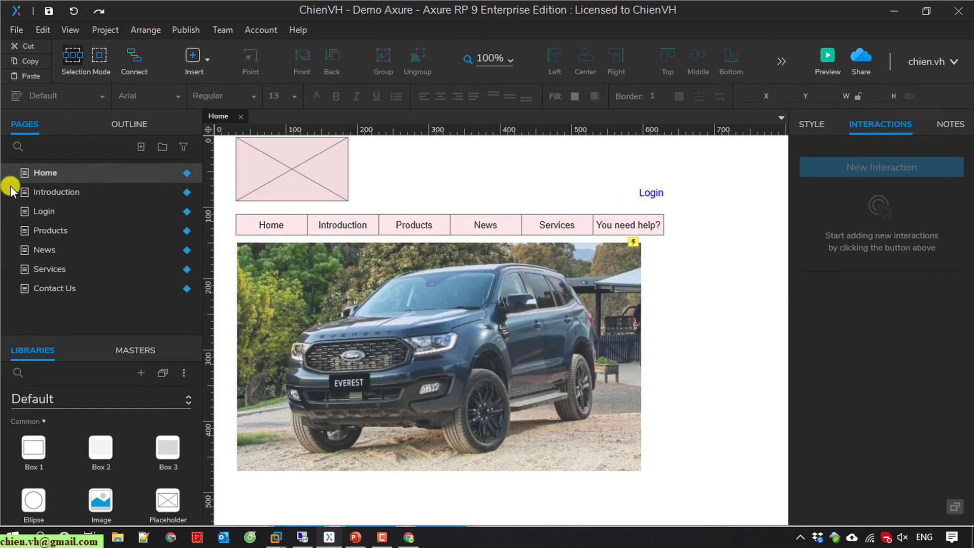
mouse_move(651, 194)
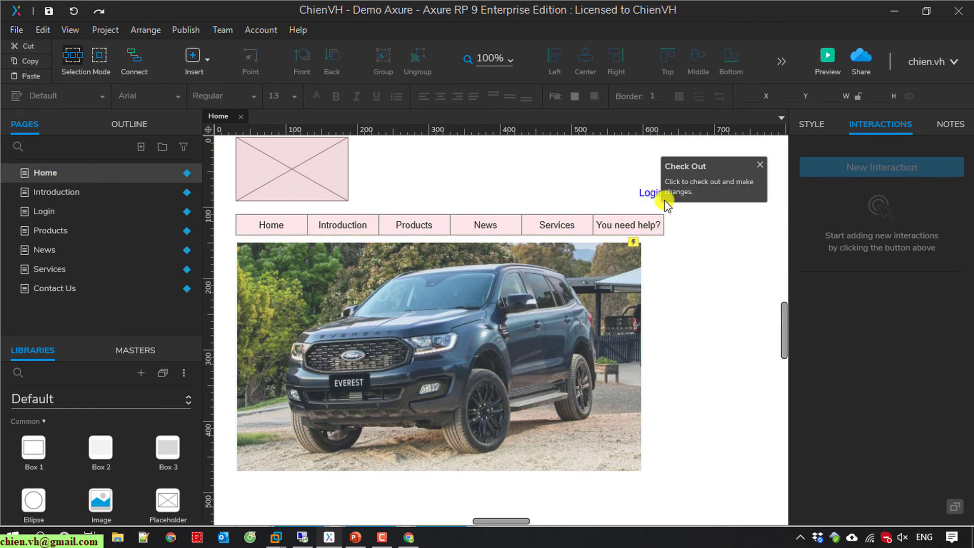
right_click(70, 171)
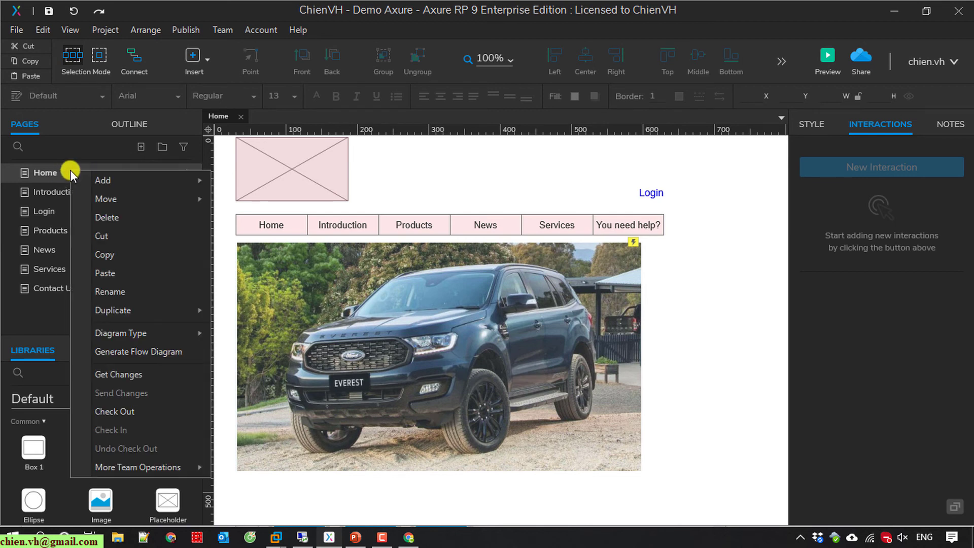
left_click(118, 413)
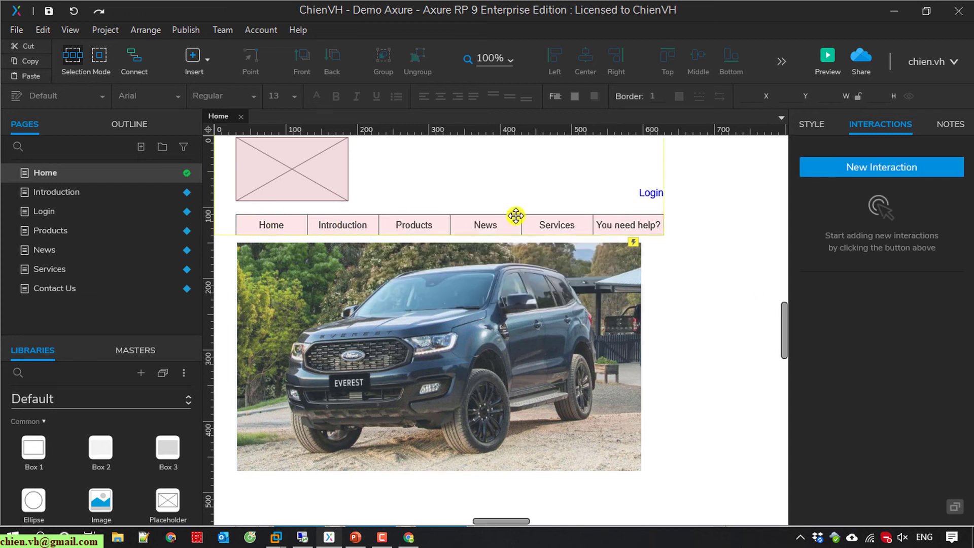
Duplicate the Login label, rename the copy 'Contact Us', and place it just left of Login.
left_click(650, 192)
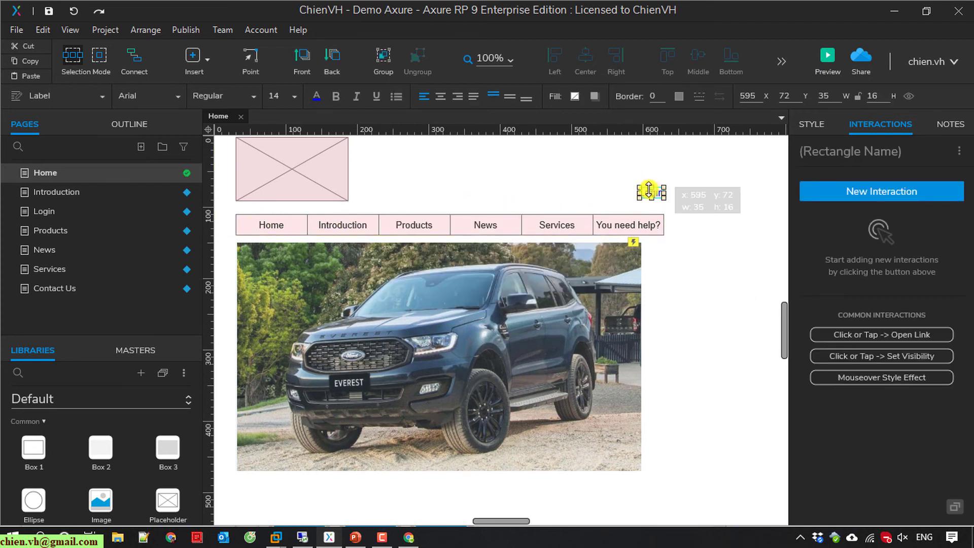
left_click(579, 201)
left_click_drag(652, 196, 614, 194)
double_click(614, 193)
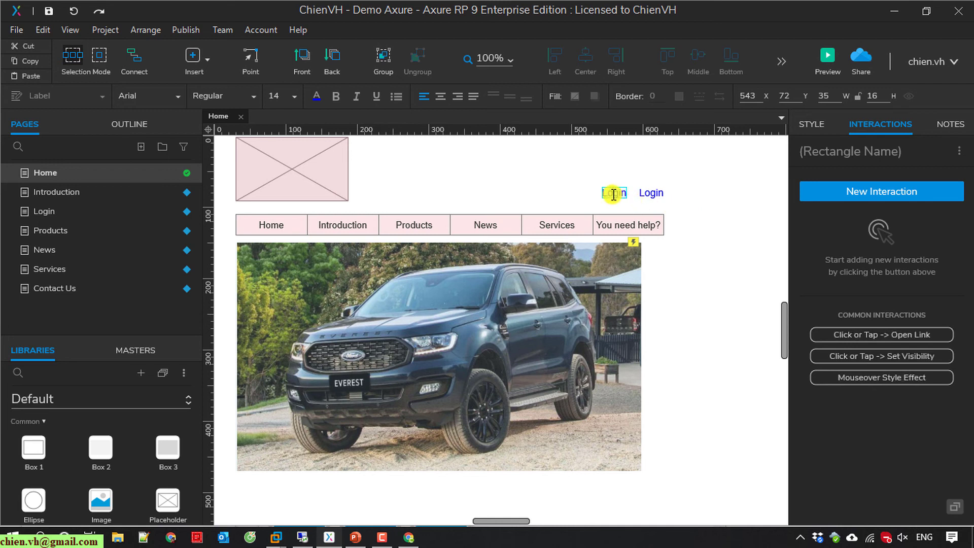
type("Cont")
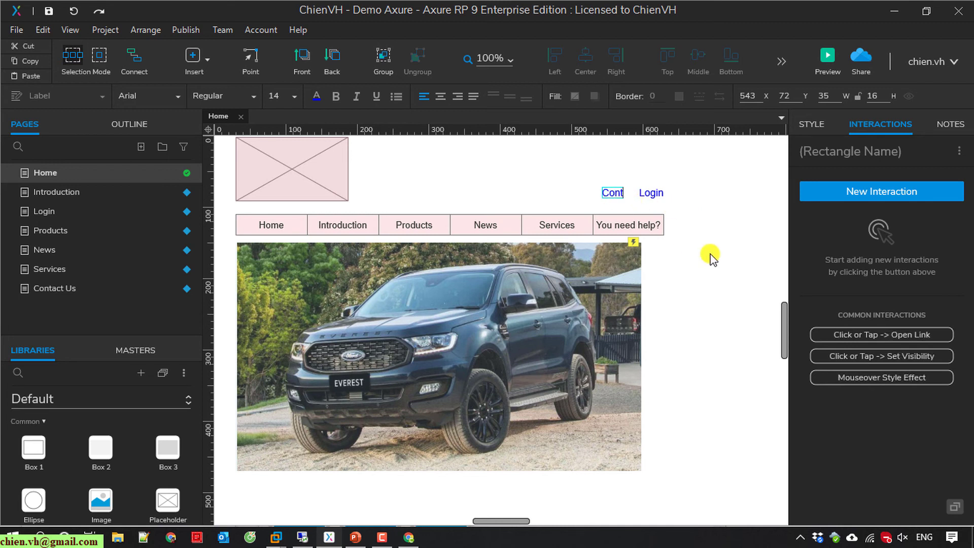
type("act Us")
left_click(697, 229)
left_click_drag(615, 193, 595, 200)
left_click(691, 219)
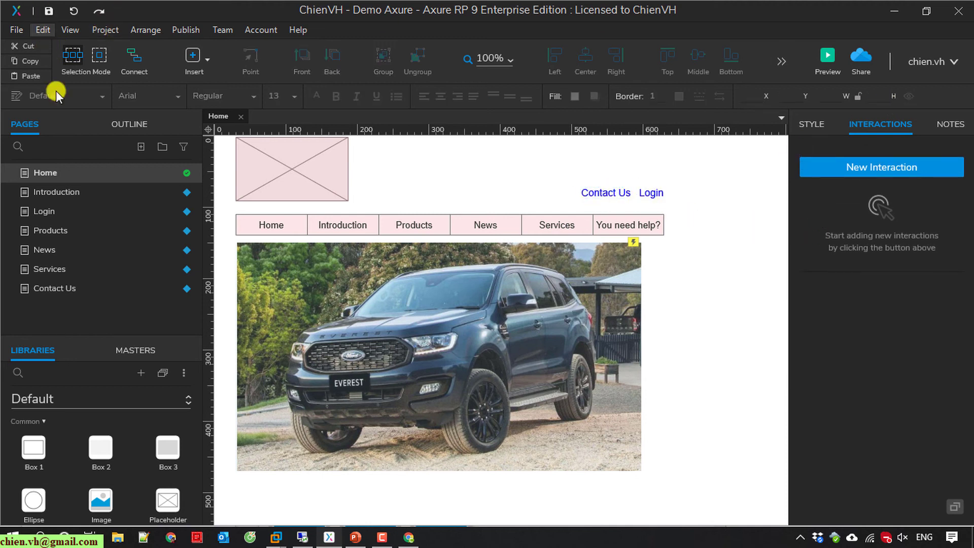
Check in the Home page with the note 'Added Contact us link'.
right_click(58, 173)
left_click(107, 431)
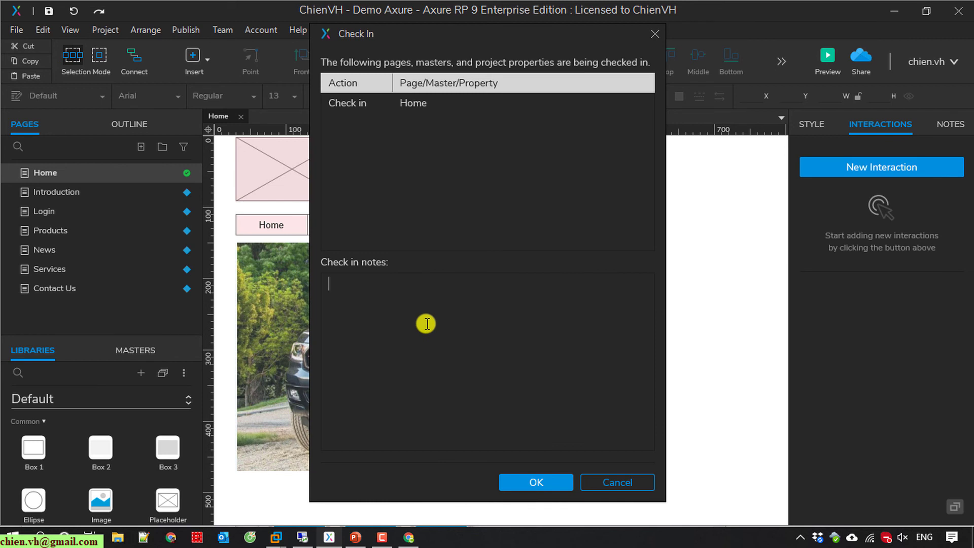
type("Added COn")
key("BackSpace")
key("BackSpace")
type("ontact")
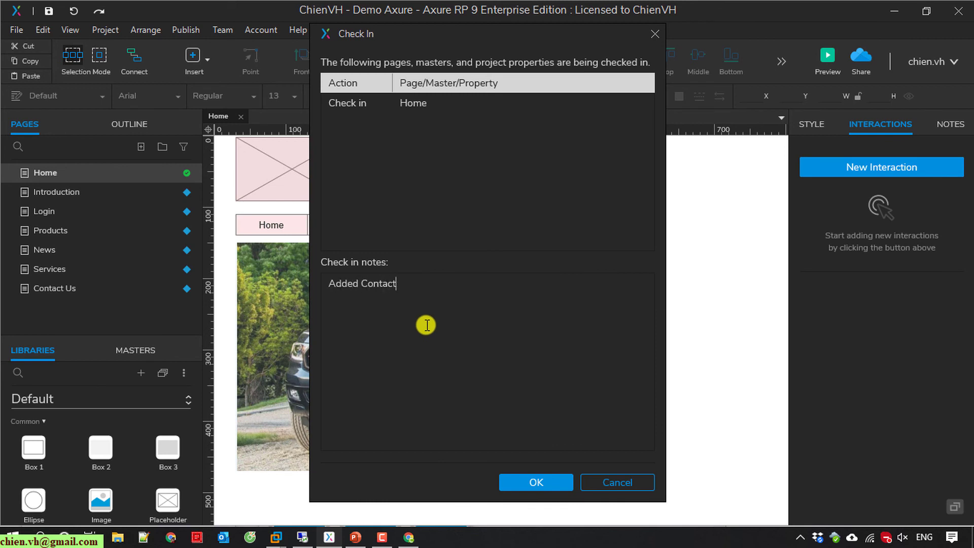
type(" us link")
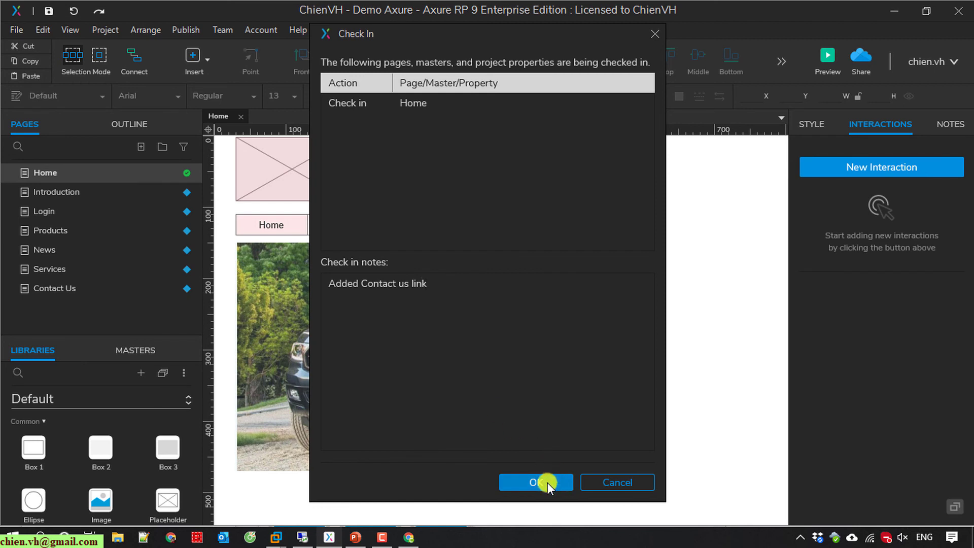
left_click(547, 482)
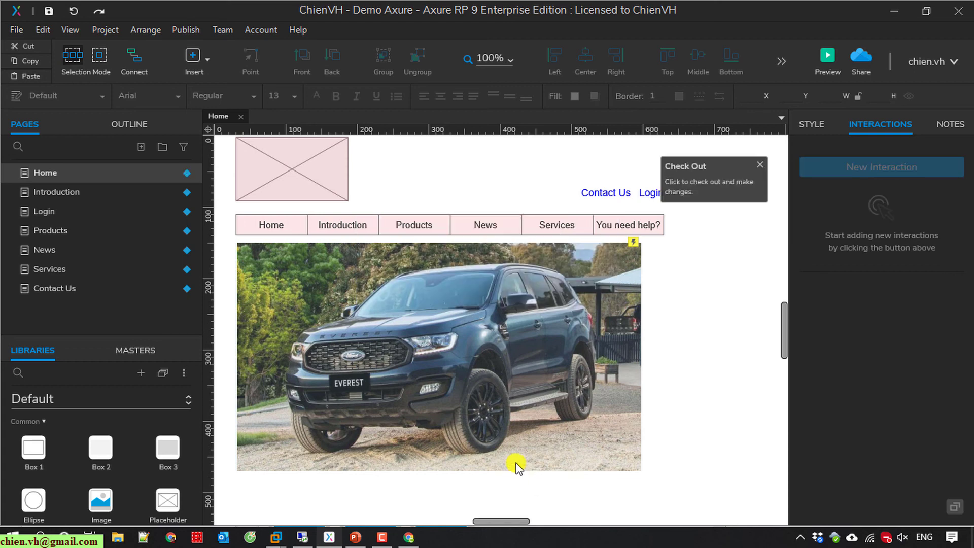
On the second computer, get all changes from the team directory, then minimize the remote session.
left_click(302, 537)
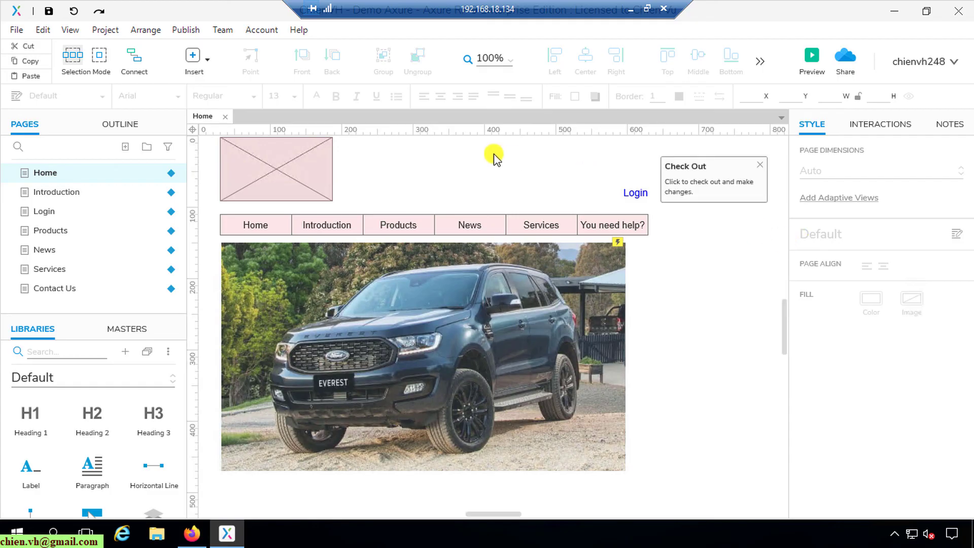
left_click(221, 31)
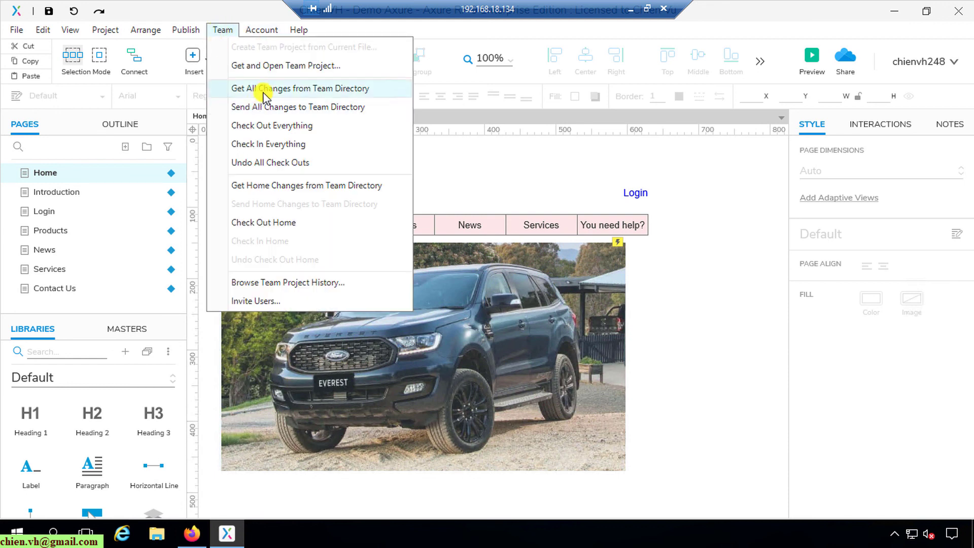
left_click(329, 91)
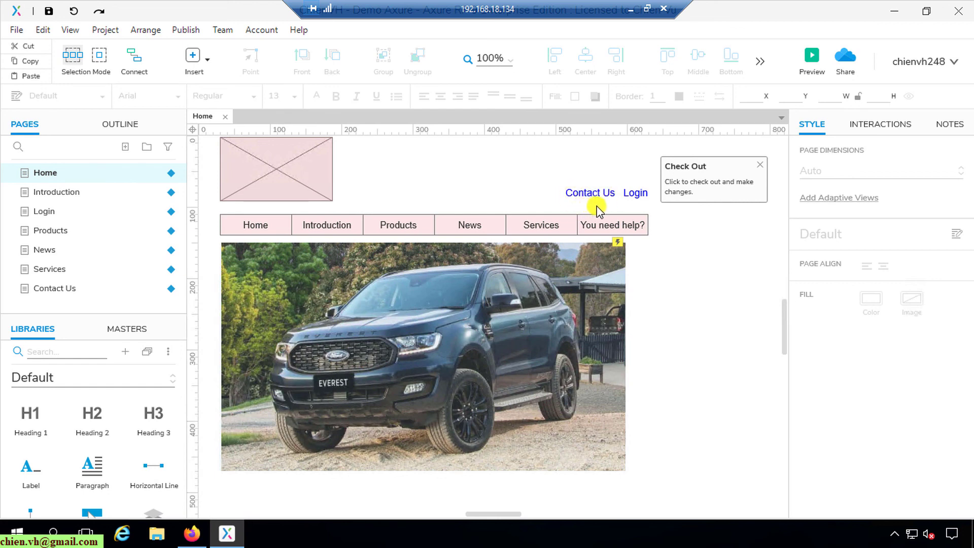
left_click(630, 9)
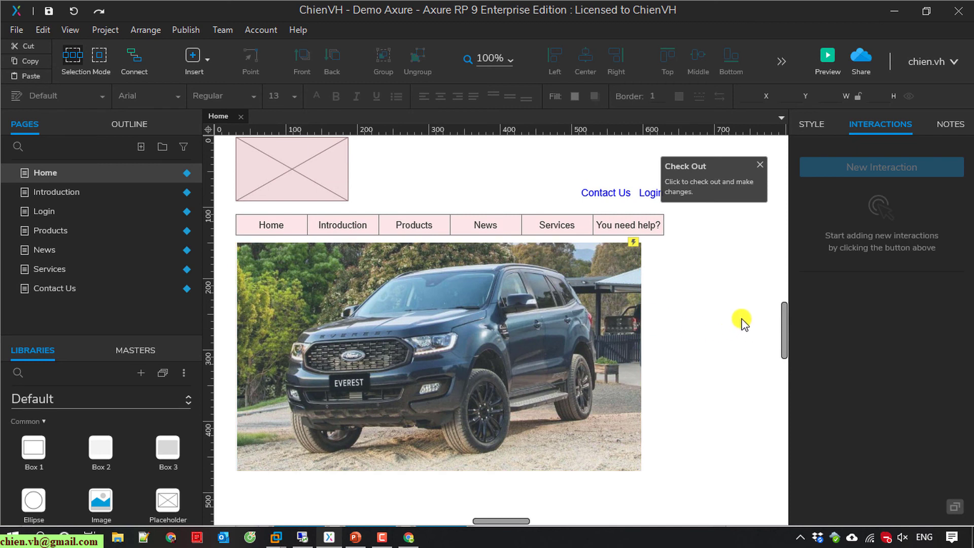